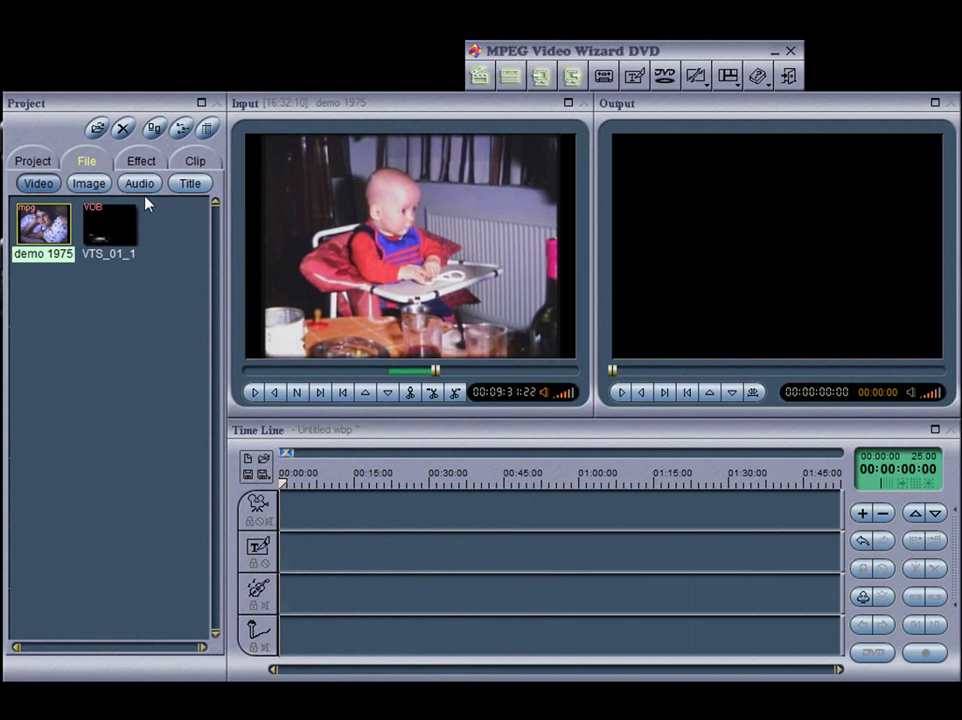
# - Import the VTS_01_2 VOB file from the VIDEO_TS folder into the project's video files
pyautogui.click(98, 133)
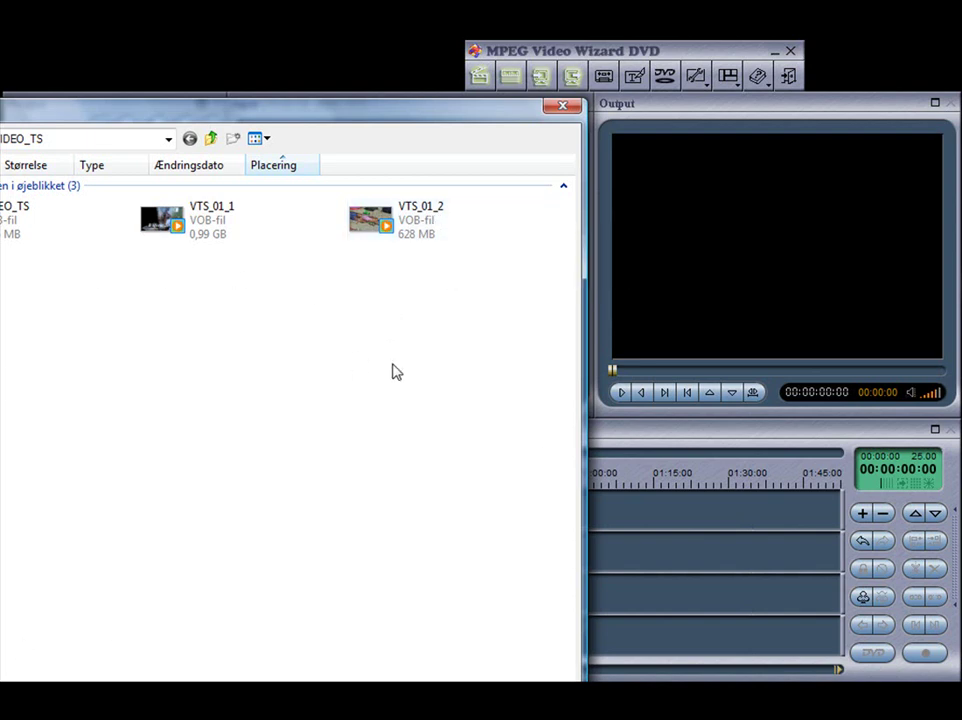
pyautogui.click(363, 225)
pyautogui.moveTo(376, 118); pyautogui.dragTo(408, 6)
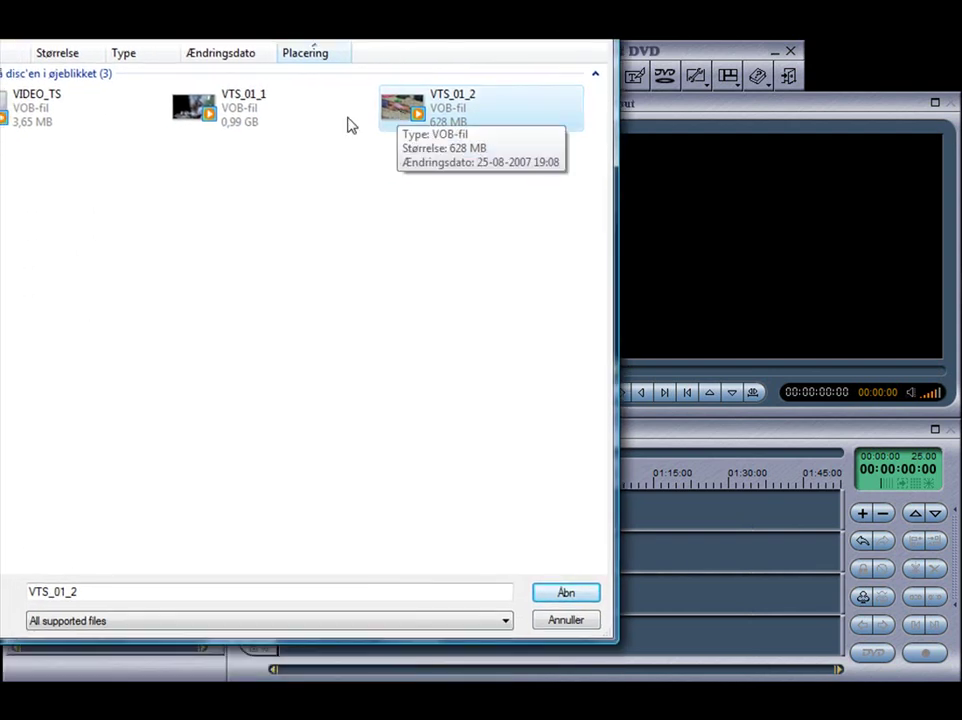
pyautogui.click(587, 597)
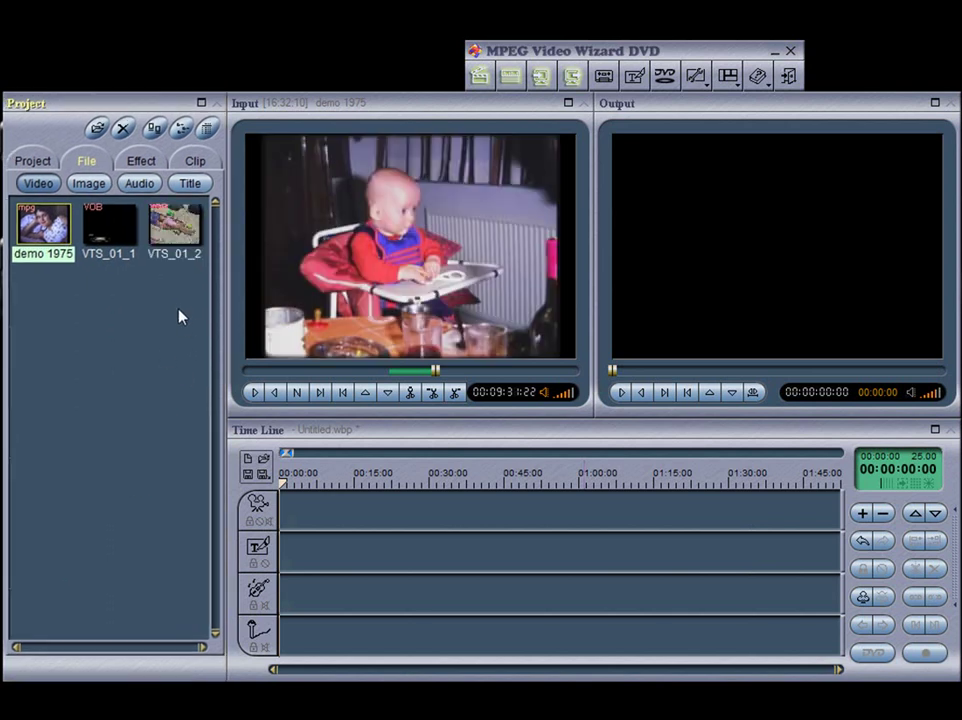
# - Mark the section of demo 1975 from 00:02:08:24 to 00:03:01:22 and place it at the start of the video track
pyautogui.doubleClick(50, 233)
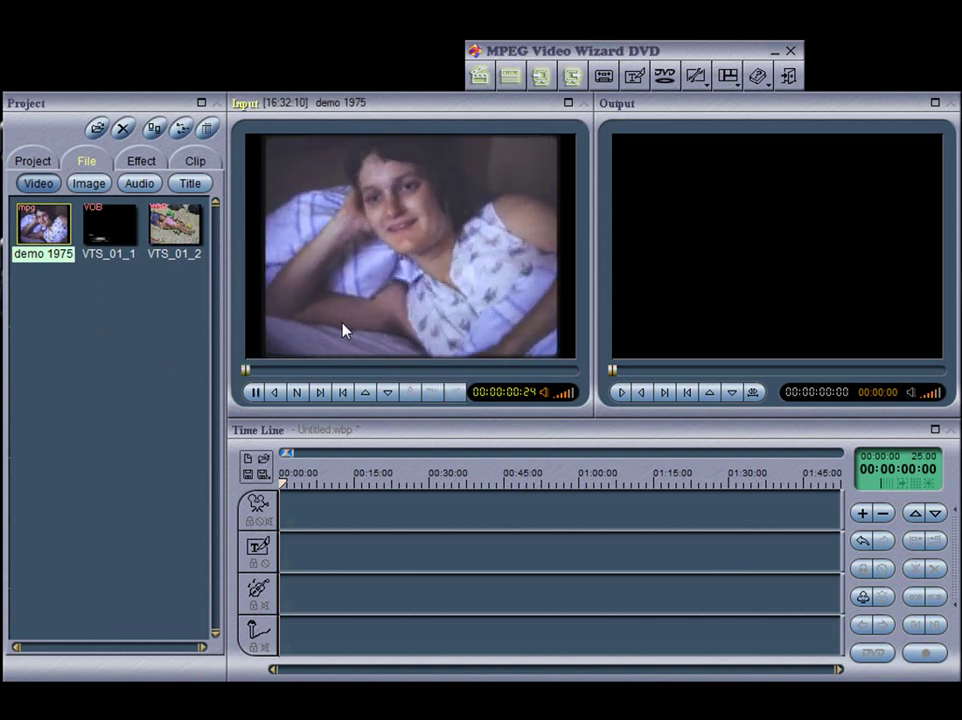
pyautogui.click(256, 402)
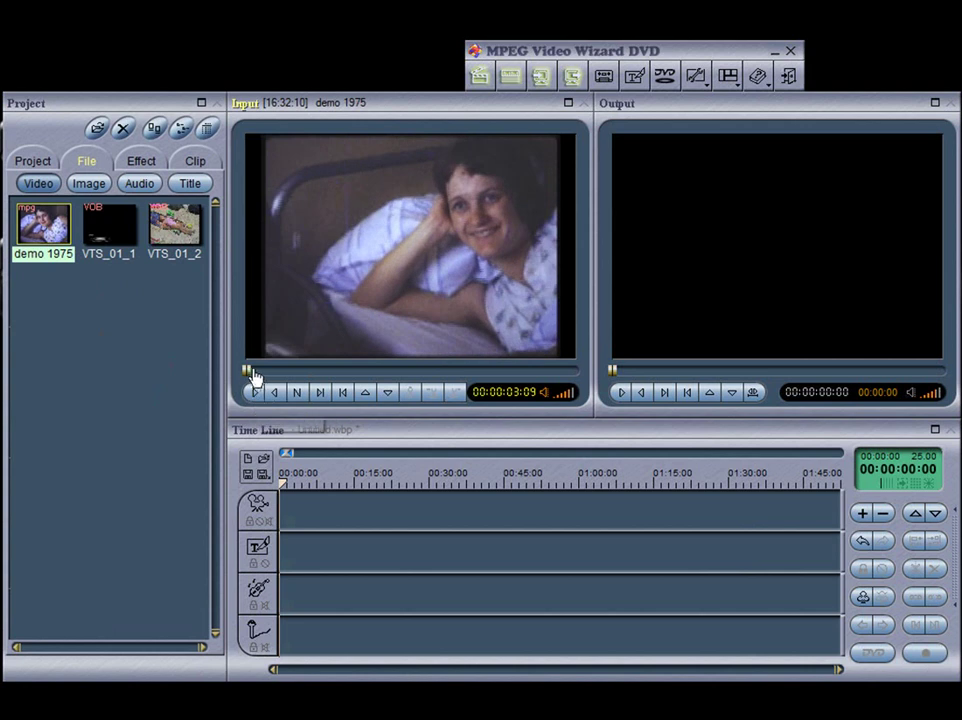
pyautogui.moveTo(250, 372); pyautogui.dragTo(299, 376)
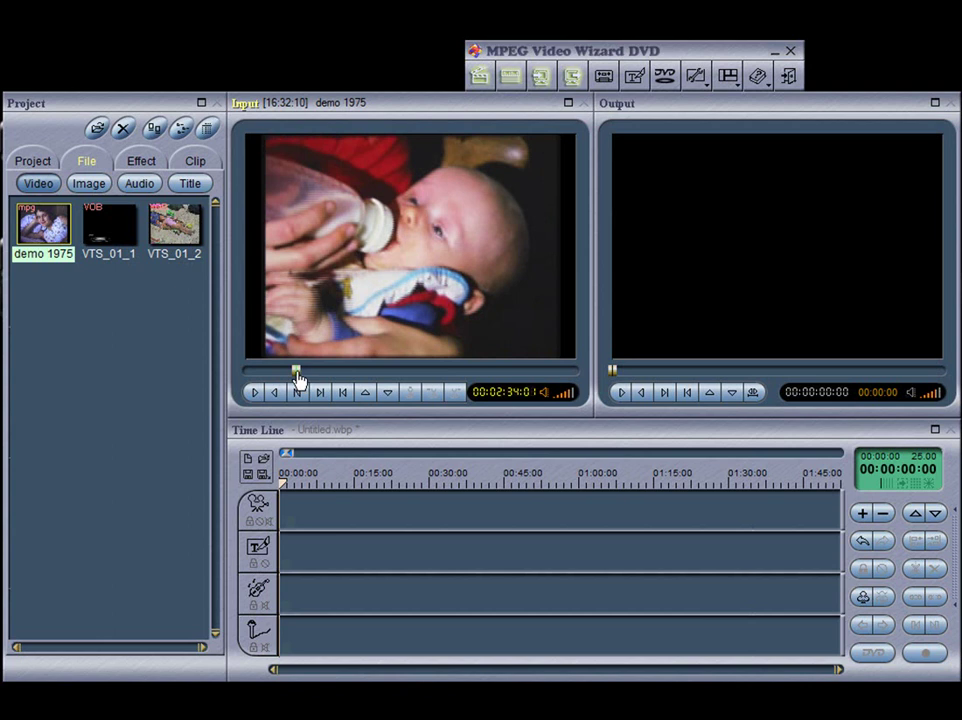
pyautogui.moveTo(296, 372); pyautogui.dragTo(290, 380)
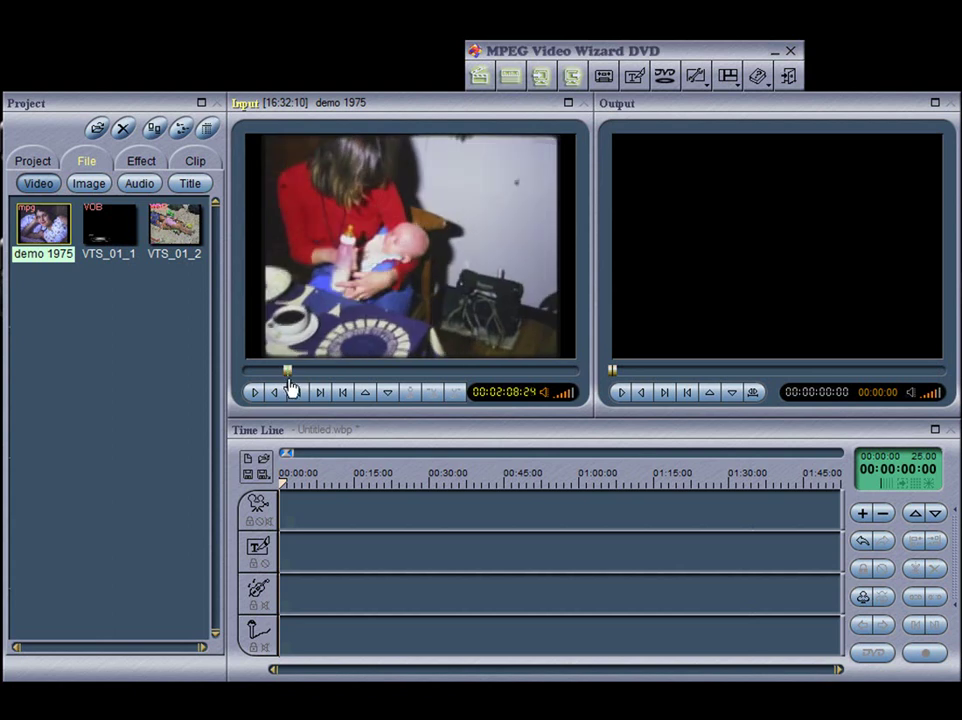
pyautogui.click(365, 398)
pyautogui.moveTo(288, 370); pyautogui.dragTo(306, 374)
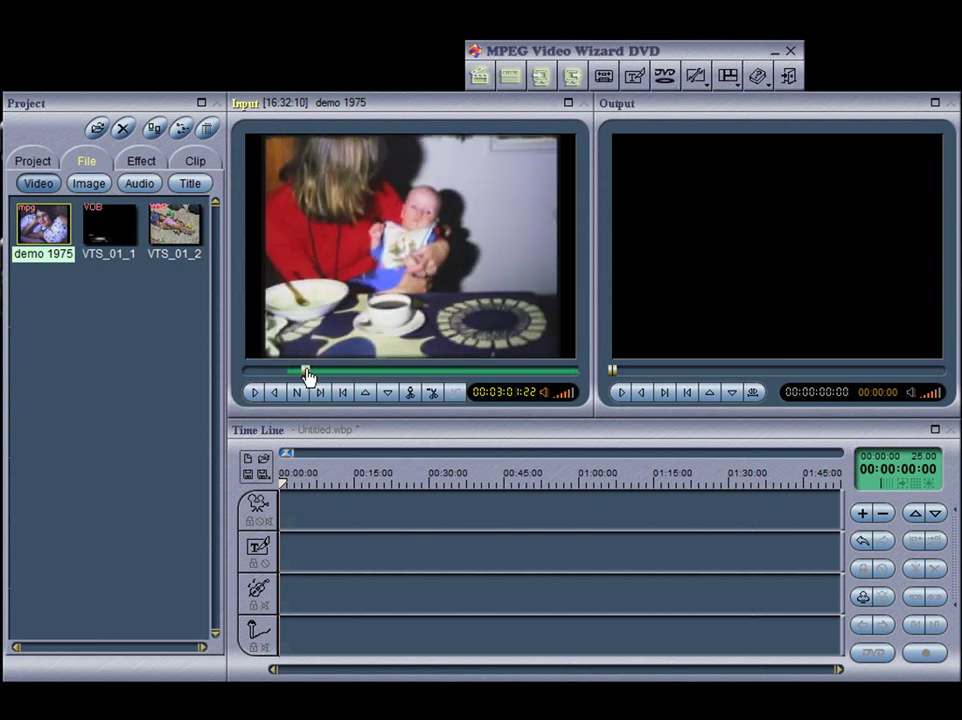
pyautogui.click(389, 396)
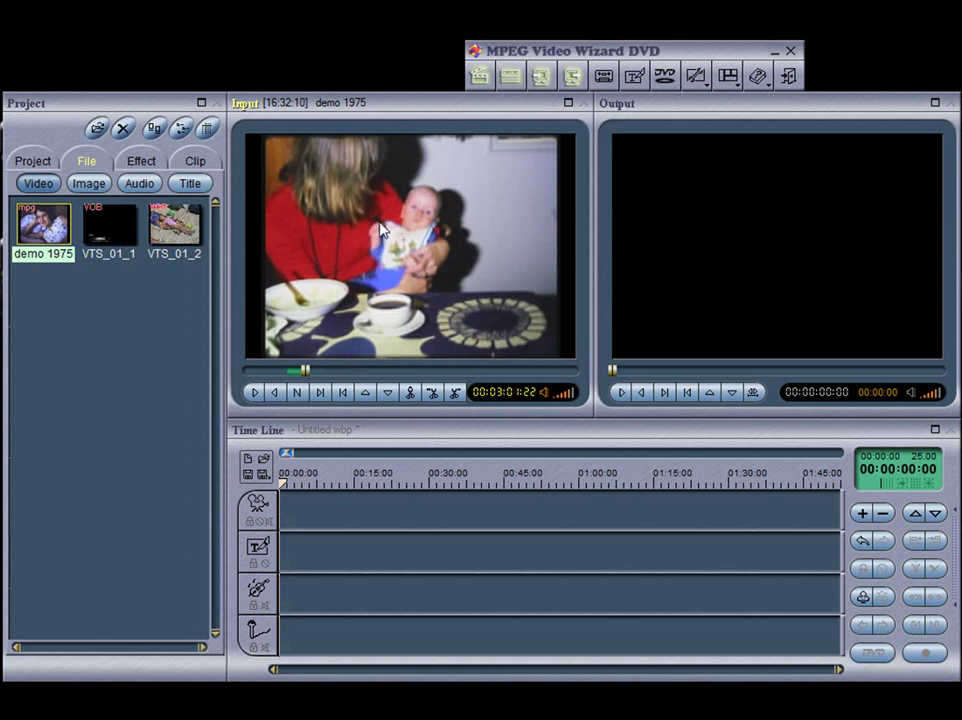
pyautogui.moveTo(383, 330); pyautogui.dragTo(321, 508)
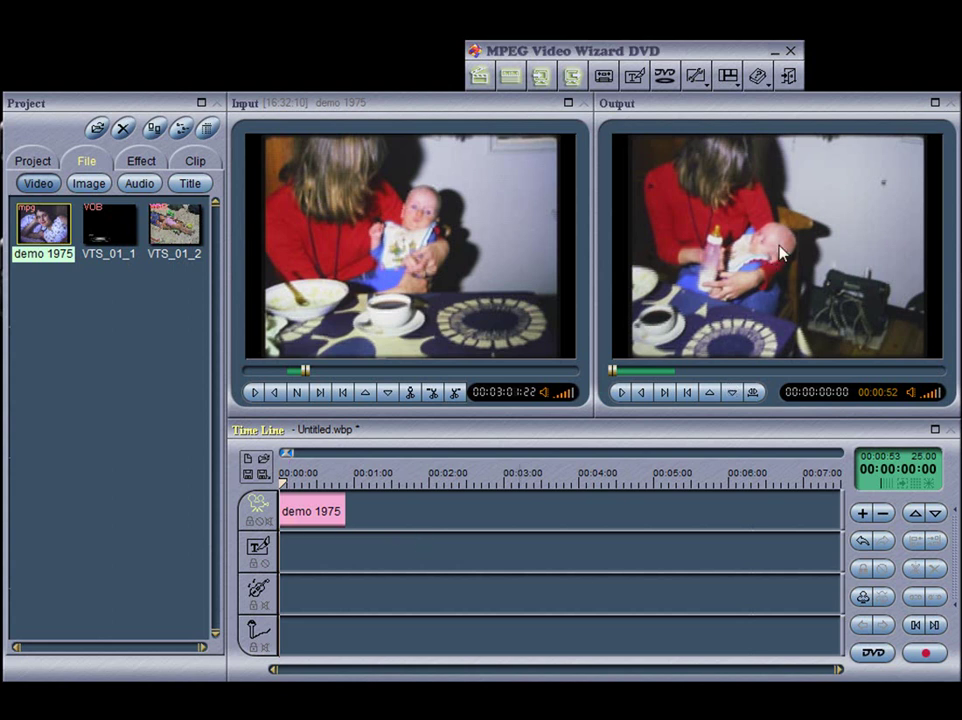
# - Mark the section of demo 1975 from 00:04:37:10 to 00:05:33:14 and place it after the first clip on the video track
pyautogui.moveTo(306, 372); pyautogui.dragTo(337, 371)
pyautogui.click(366, 395)
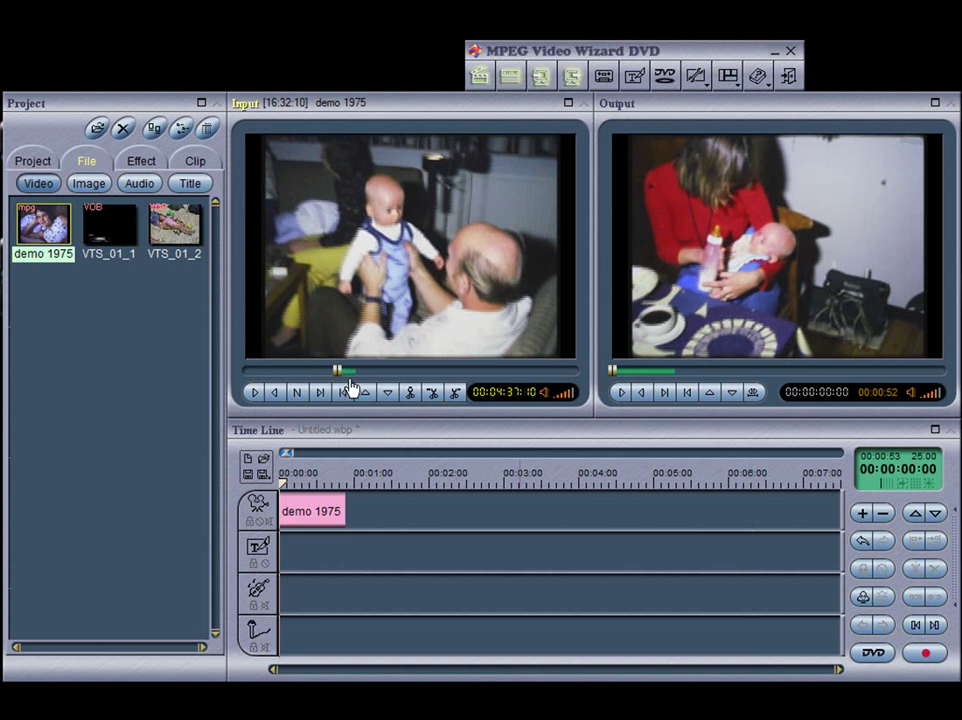
pyautogui.moveTo(338, 373); pyautogui.dragTo(356, 376)
pyautogui.click(386, 393)
pyautogui.moveTo(371, 244); pyautogui.dragTo(399, 512)
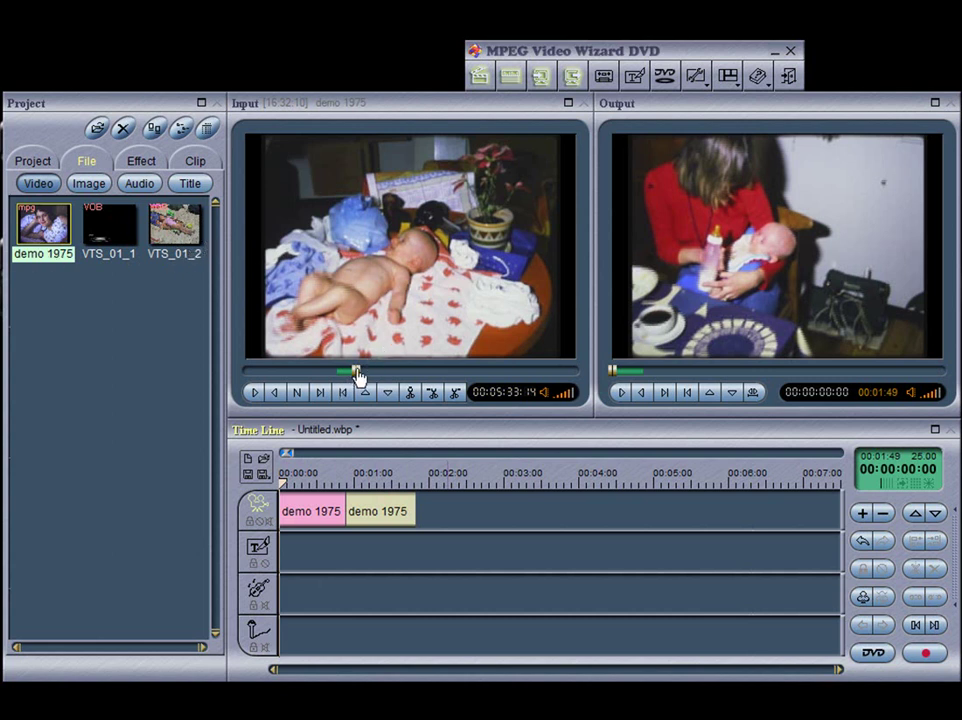
# - Add a section of demo 1975 about two minutes long, ending at 00:09:15:02, as the third clip on the video track
pyautogui.moveTo(357, 375)
pyautogui.mouseDown()
pyautogui.moveTo(442, 375)
pyautogui.moveTo(431, 374)
pyautogui.mouseUp()
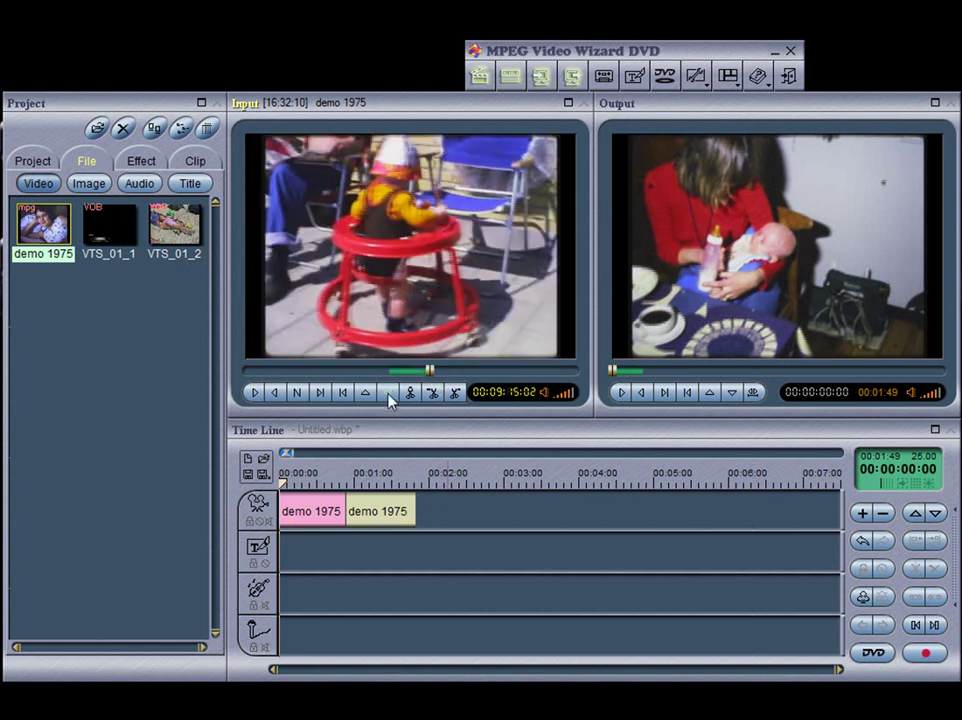
pyautogui.moveTo(435, 238); pyautogui.dragTo(450, 514)
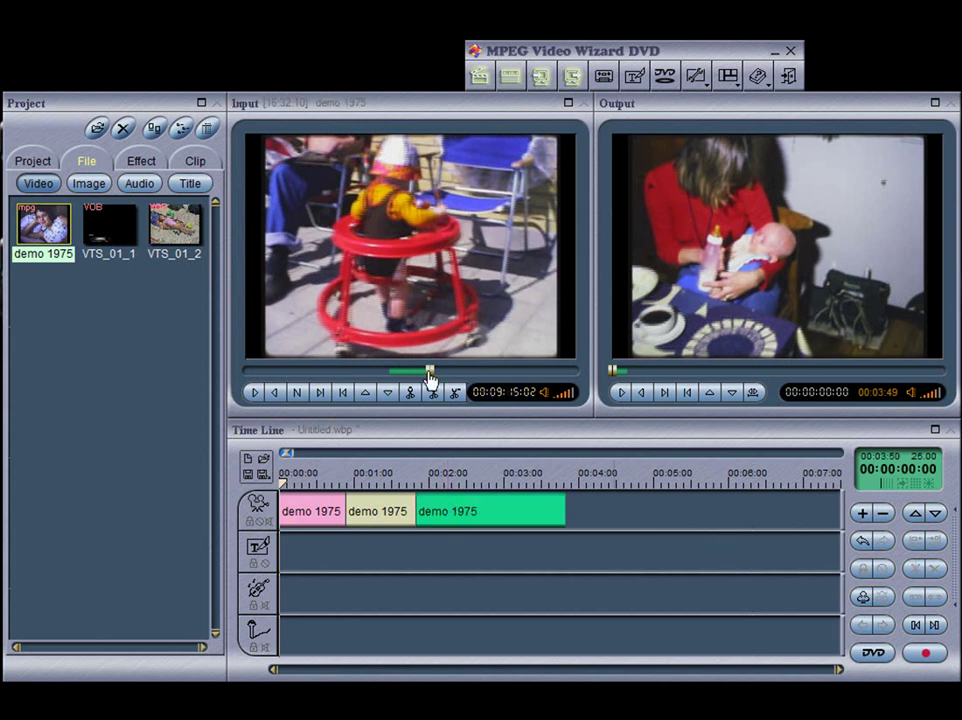
# - Try adding the section of demo 1975 from 00:00:19:13 to 00:16:29:15 as a fourth video clip, and delete it again
pyautogui.moveTo(429, 378); pyautogui.dragTo(406, 376)
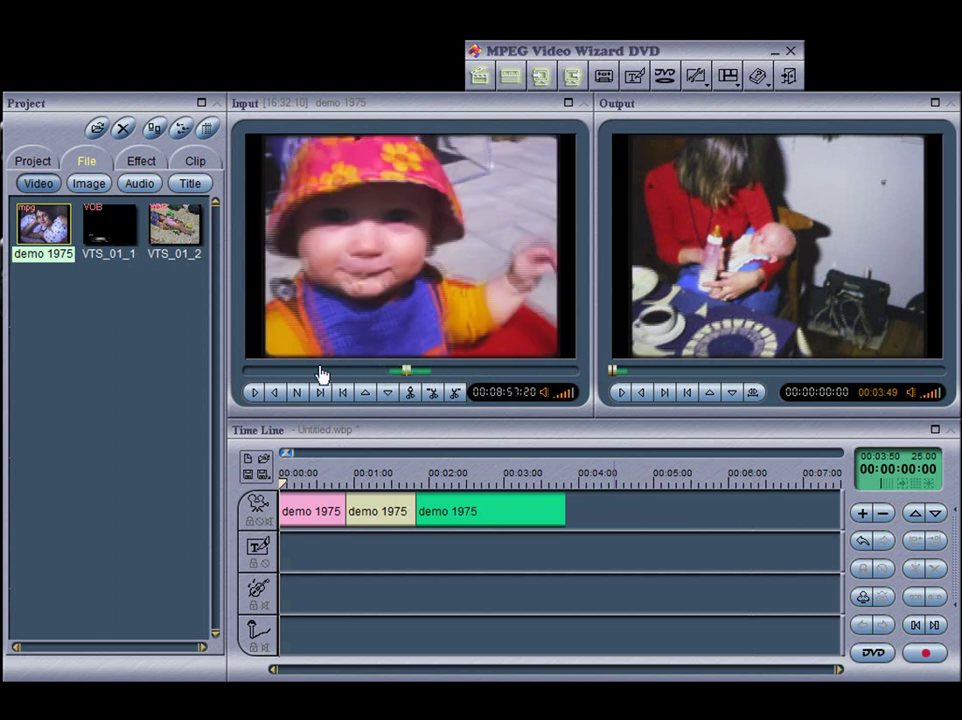
pyautogui.click(390, 384)
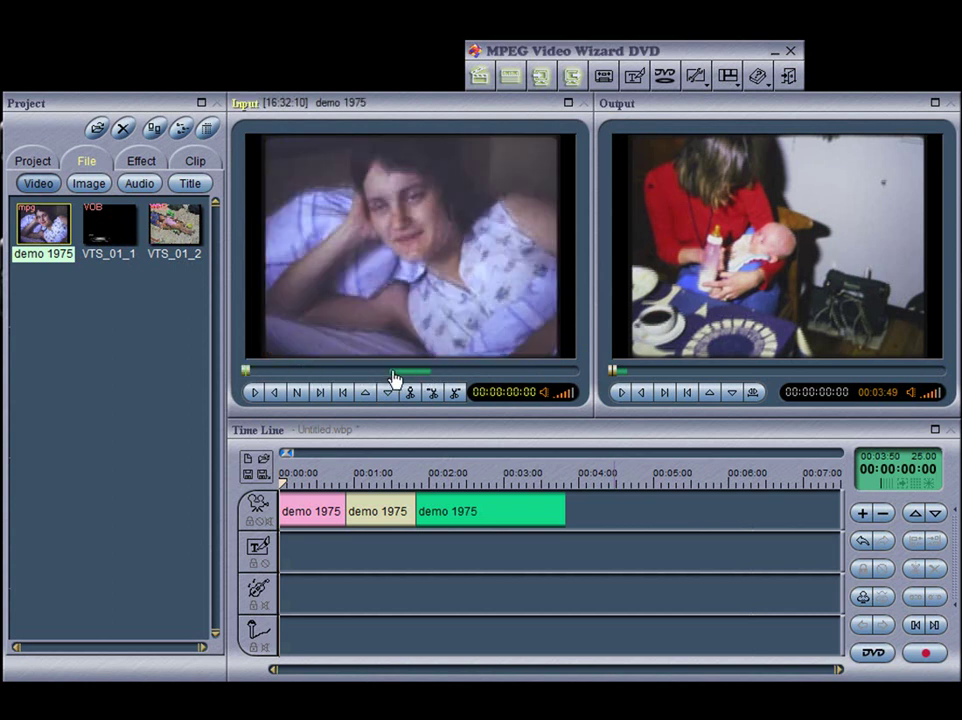
pyautogui.moveTo(247, 378); pyautogui.dragTo(252, 380)
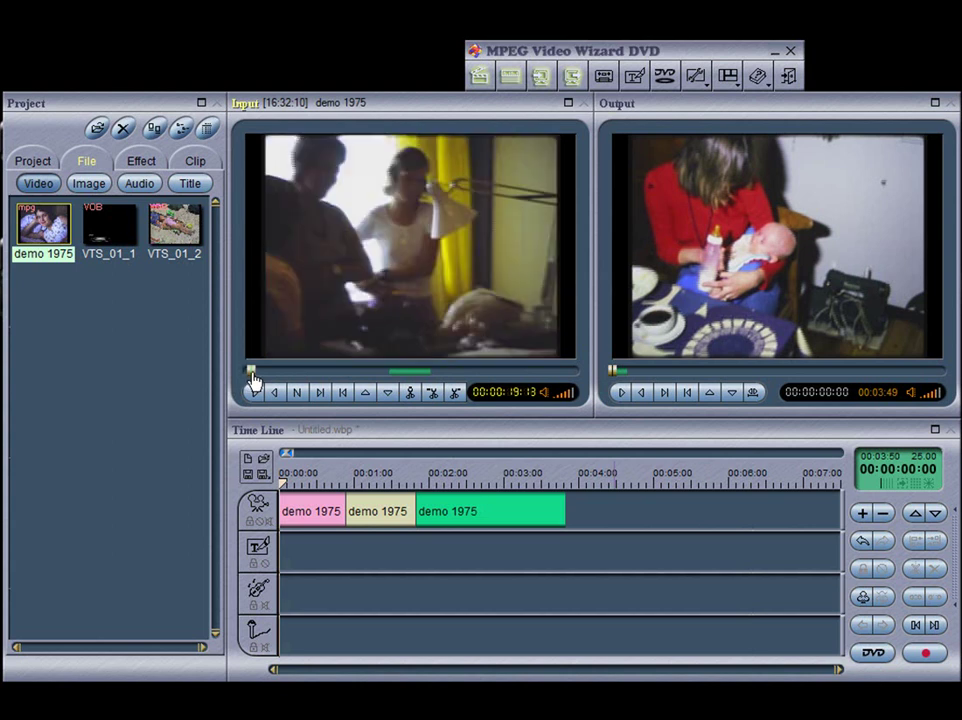
pyautogui.click(365, 397)
pyautogui.moveTo(251, 378); pyautogui.dragTo(576, 382)
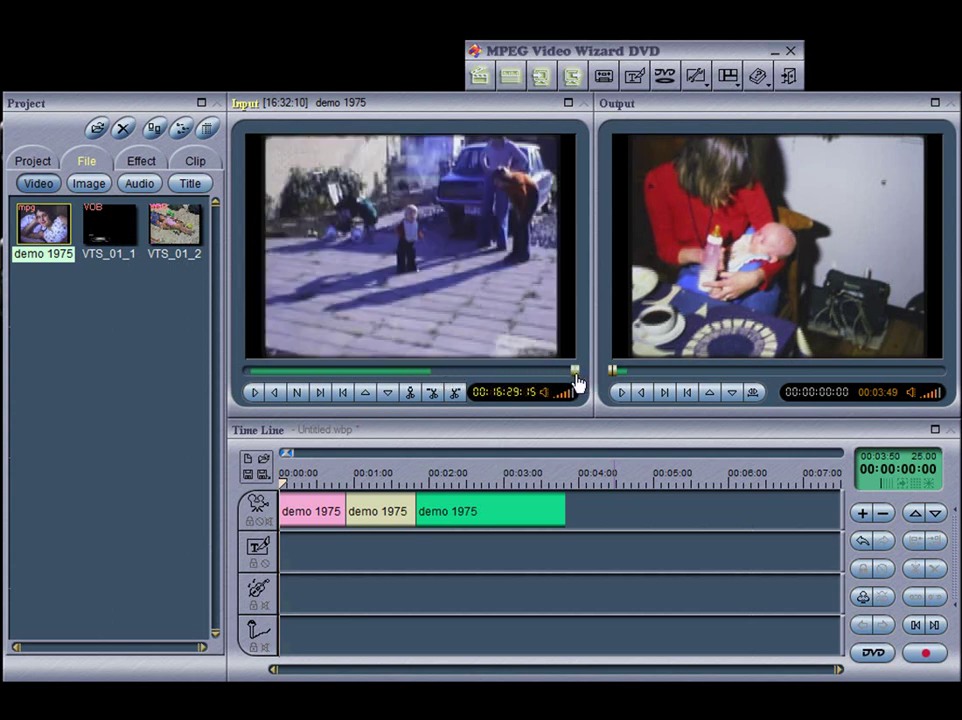
pyautogui.click(393, 399)
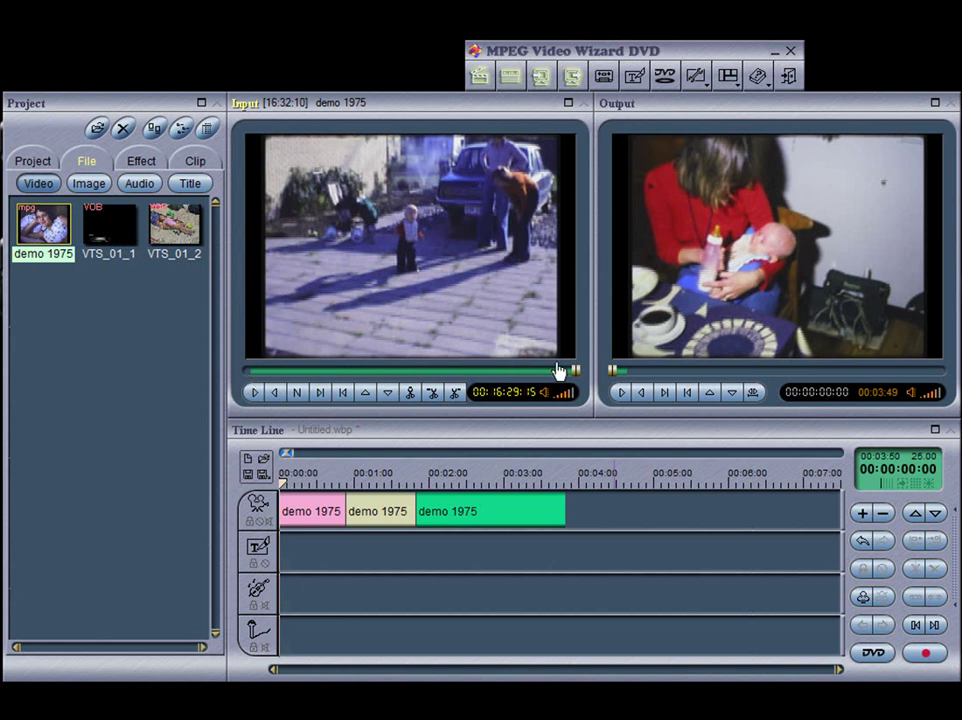
pyautogui.moveTo(576, 382); pyautogui.dragTo(556, 382)
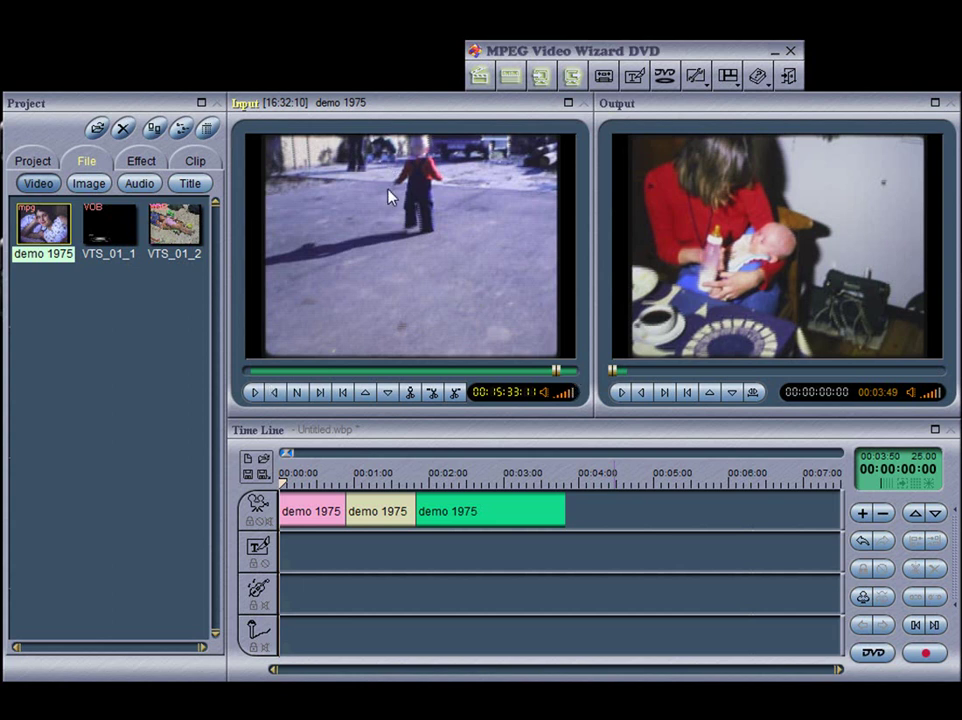
pyautogui.moveTo(390, 205); pyautogui.dragTo(635, 515)
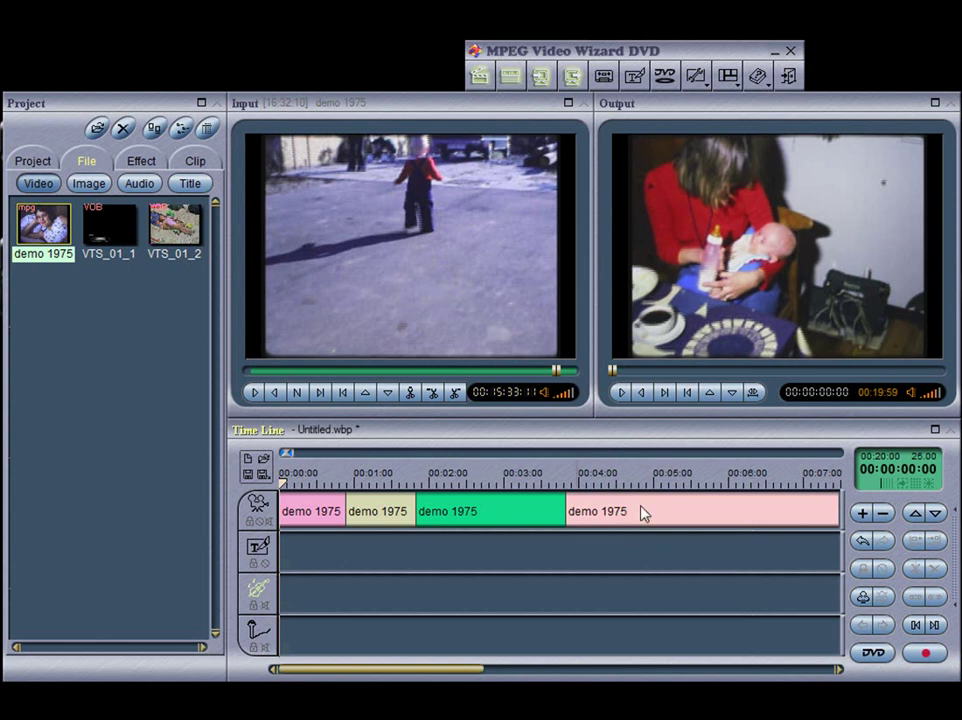
pyautogui.click(699, 518)
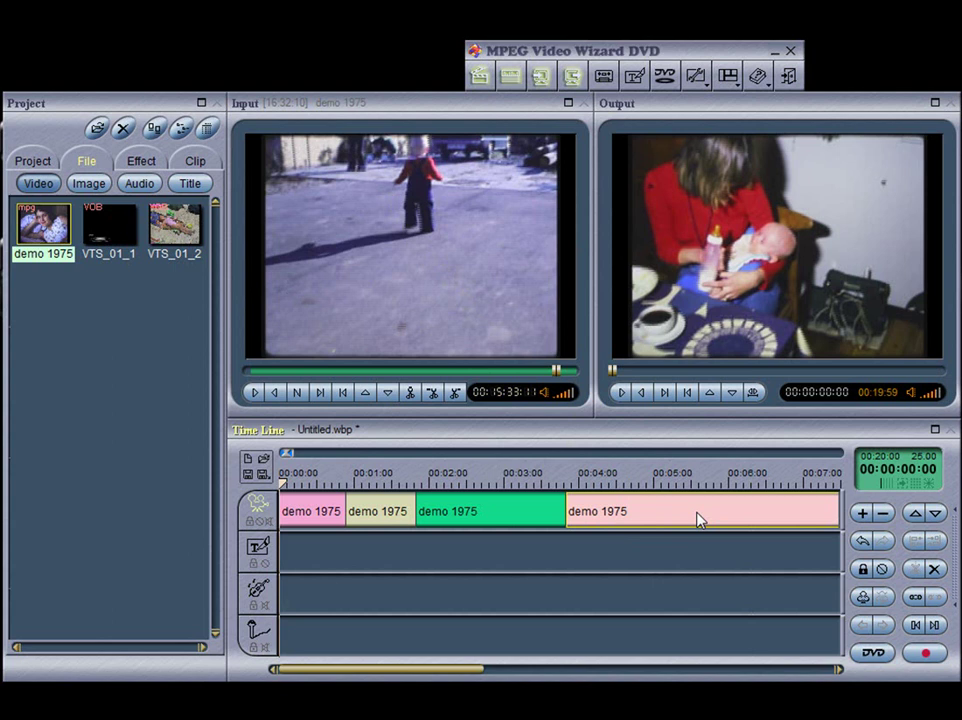
pyautogui.press('Delete')
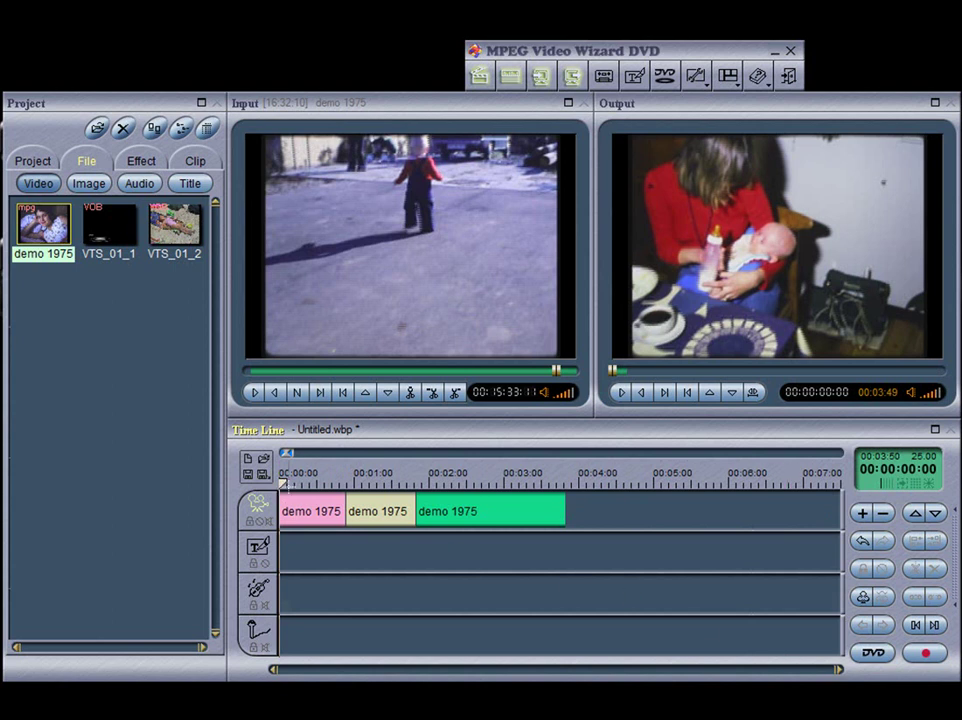
# - Set timeline markers at the two joints between the video clips, at 00:00:52:24 and 00:01:49:04
pyautogui.moveTo(281, 490); pyautogui.dragTo(296, 490)
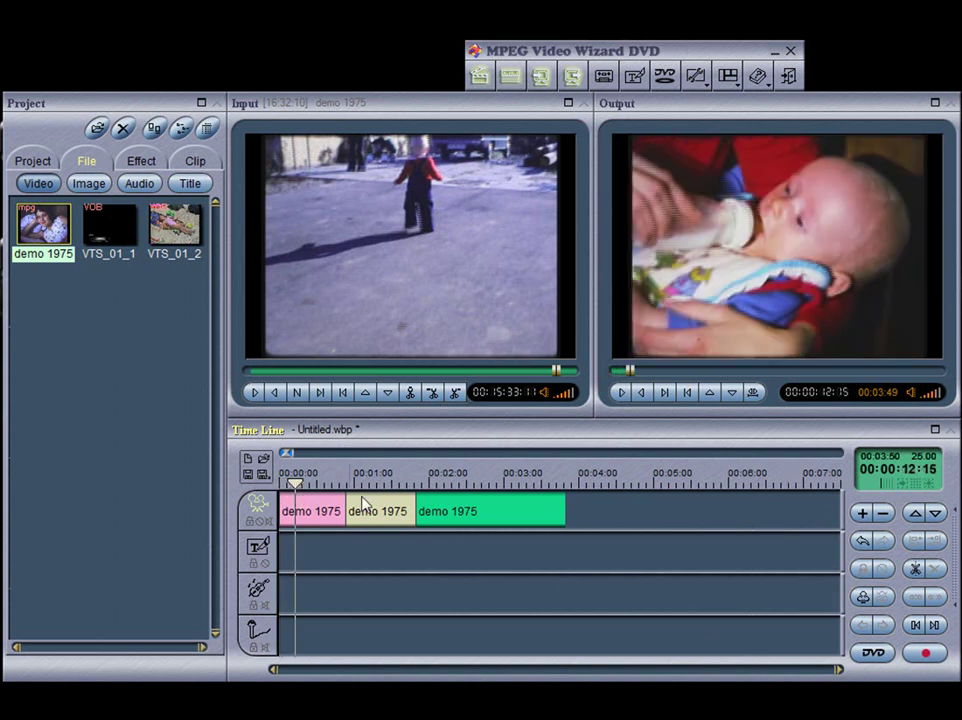
pyautogui.click(938, 627)
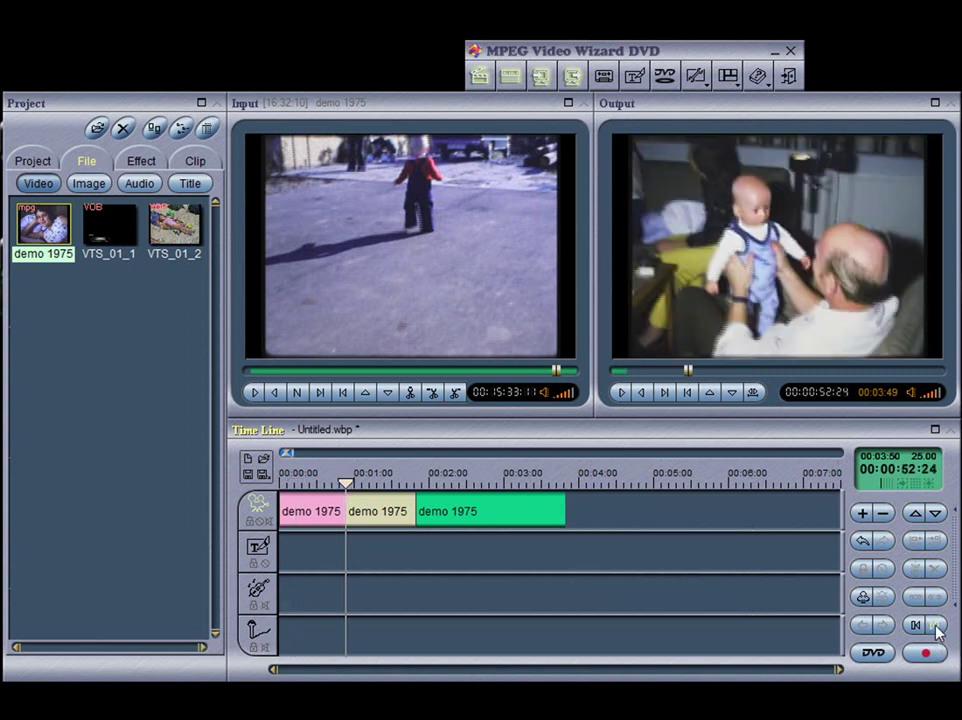
pyautogui.click(864, 598)
pyautogui.click(935, 625)
pyautogui.click(864, 598)
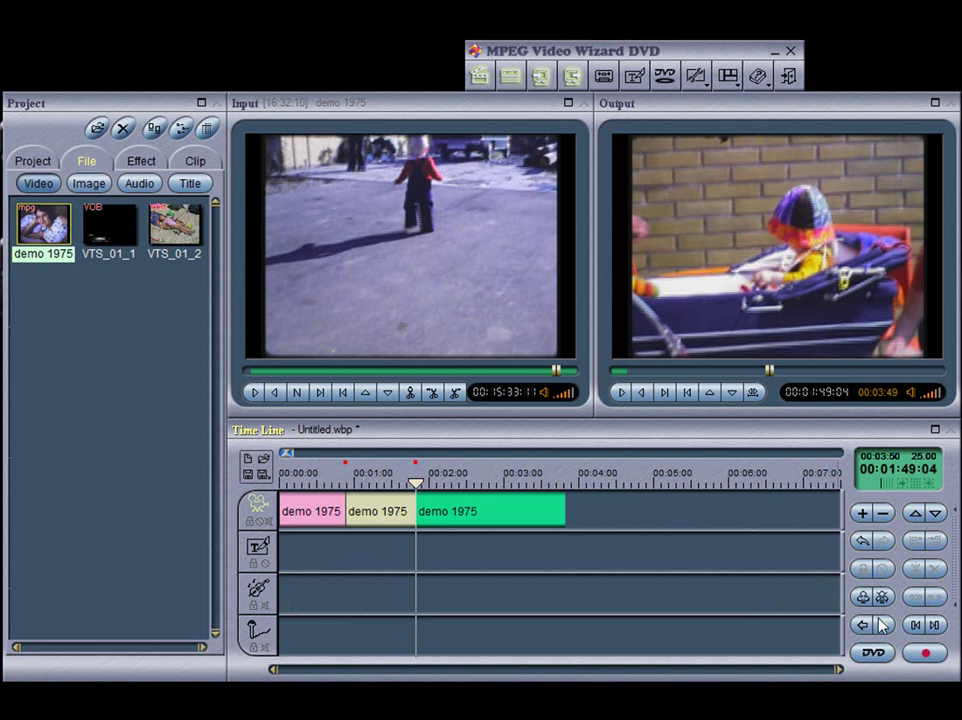
# - Add the Brightness / Contrast video filter to the second clip, with the playhead at 00:01:21:07 for preview
pyautogui.moveTo(418, 487); pyautogui.dragTo(449, 490)
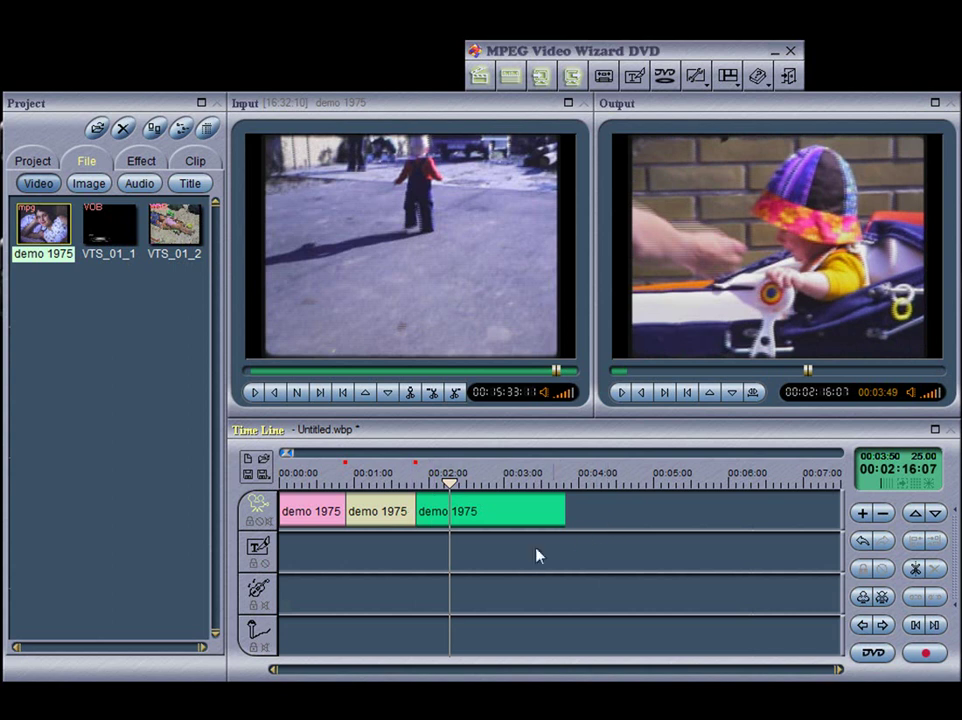
pyautogui.moveTo(457, 483); pyautogui.dragTo(425, 490)
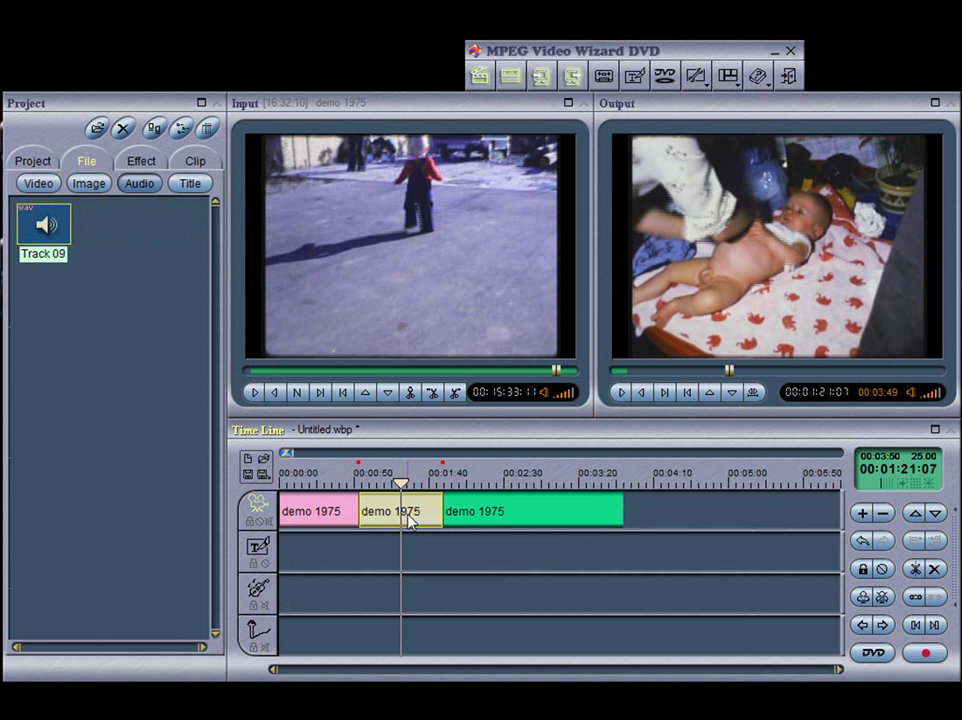
pyautogui.rightClick(409, 520)
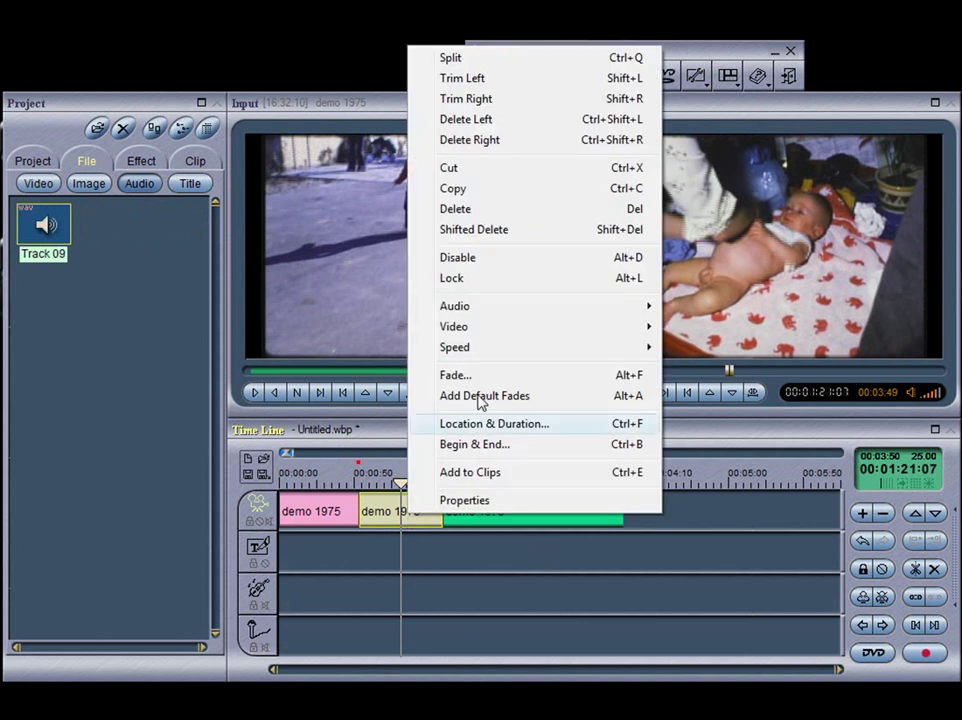
pyautogui.moveTo(549, 330)
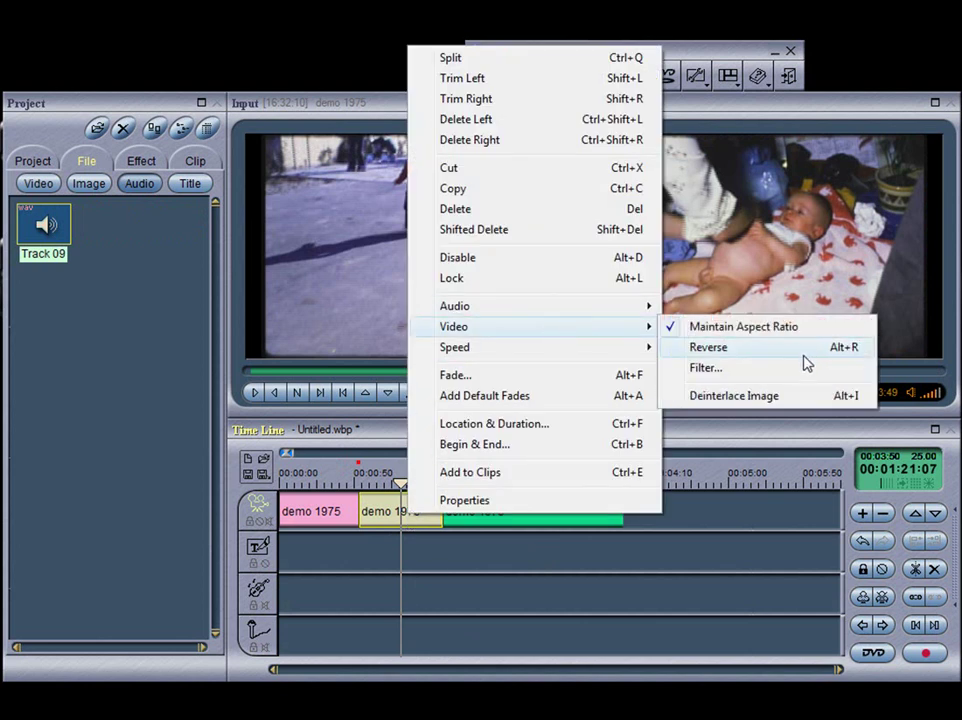
pyautogui.click(730, 370)
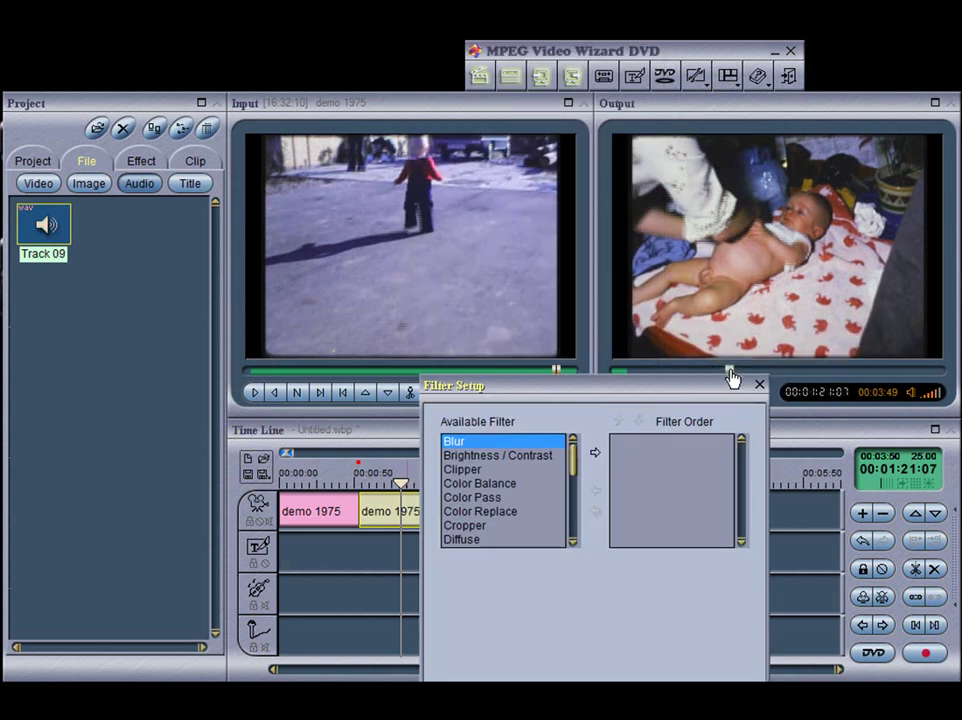
pyautogui.moveTo(515, 386); pyautogui.dragTo(135, 216)
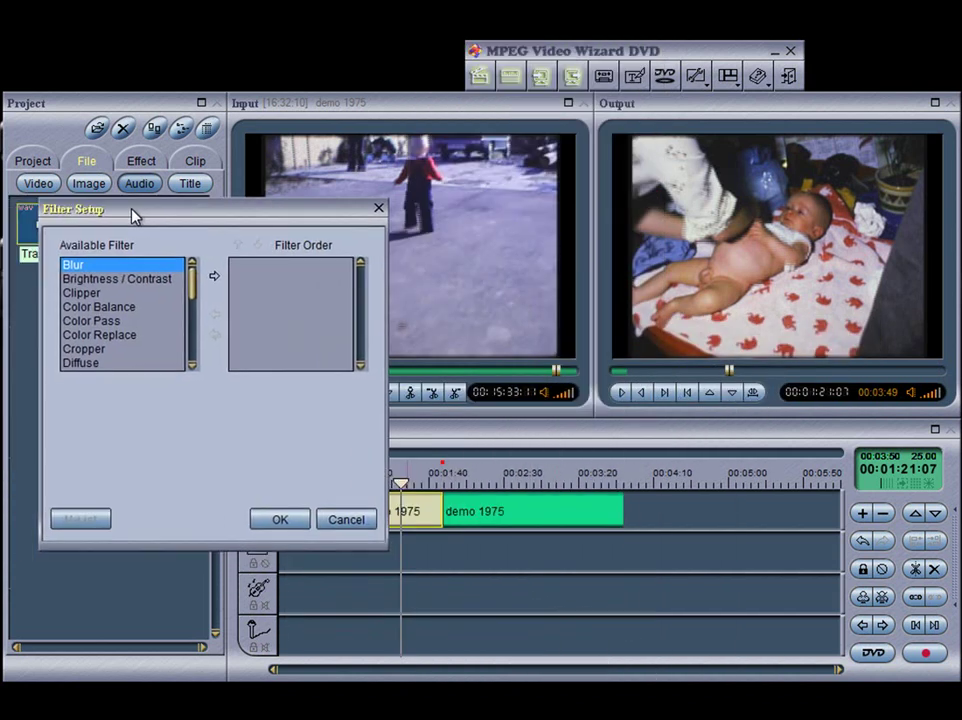
pyautogui.click(155, 280)
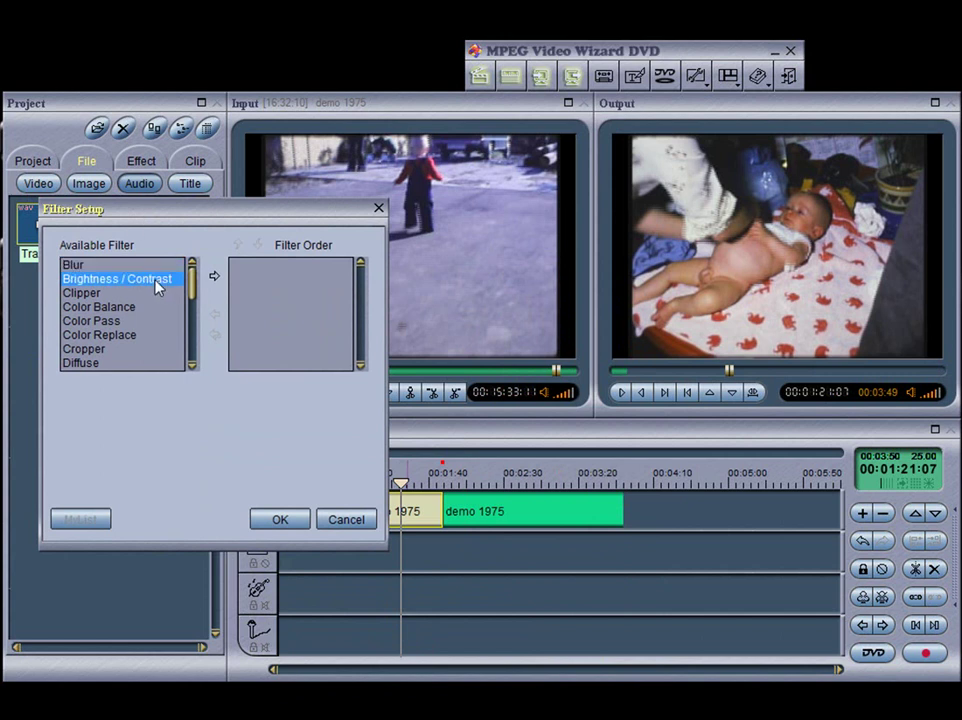
pyautogui.click(216, 278)
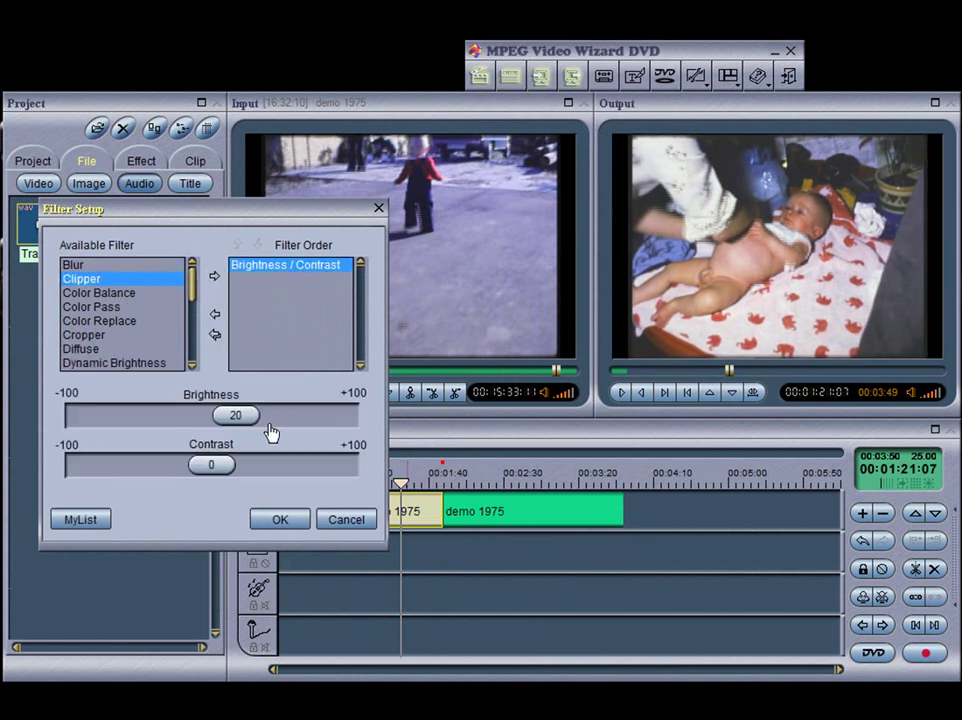
# - Try brightness 14 and contrast 11 on the second clip, and remove the Brightness / Contrast filter again
pyautogui.moveTo(247, 417); pyautogui.dragTo(220, 414)
pyautogui.moveTo(258, 472); pyautogui.dragTo(229, 467)
pyautogui.moveTo(232, 419); pyautogui.dragTo(236, 416)
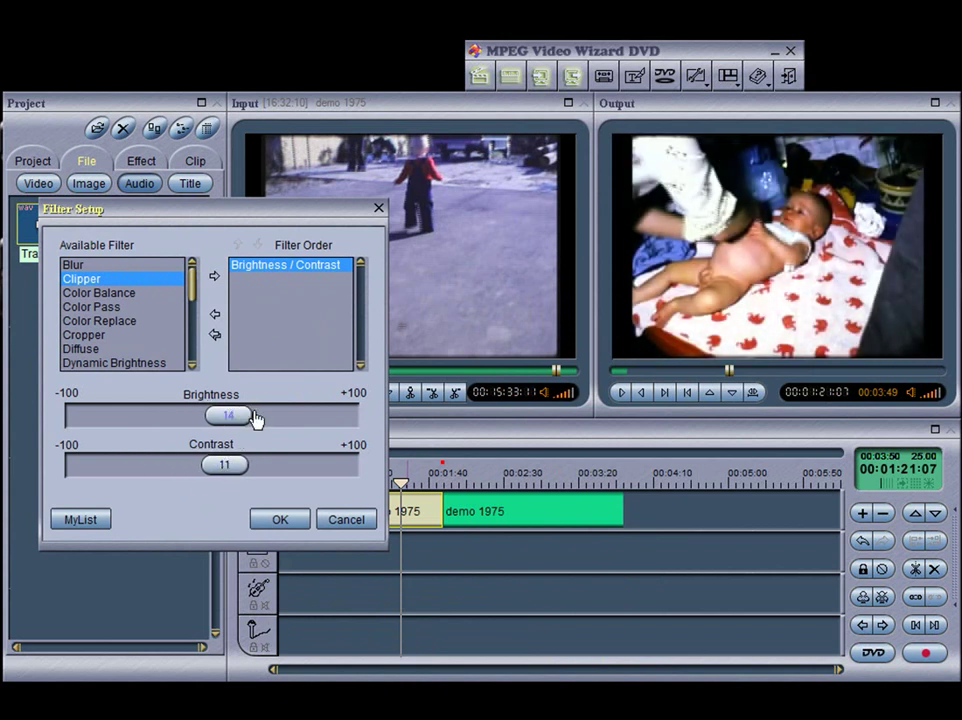
pyautogui.click(221, 317)
# - Try the Color Balance filter with red -18, green -90 and blue 26 on the second clip, and remove it again
pyautogui.click(130, 308)
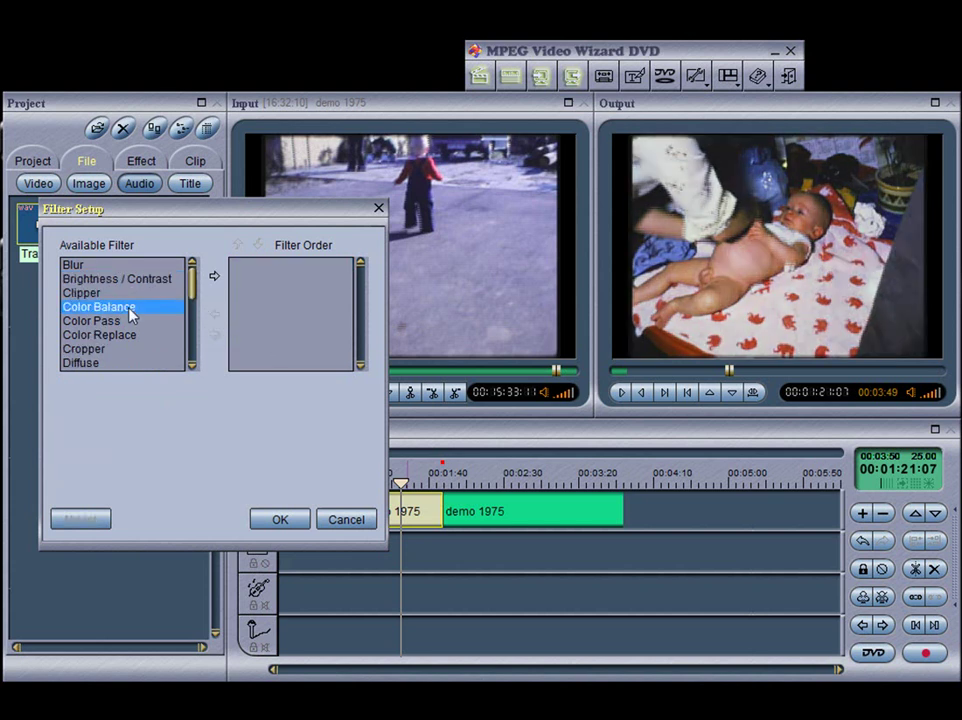
pyautogui.click(216, 277)
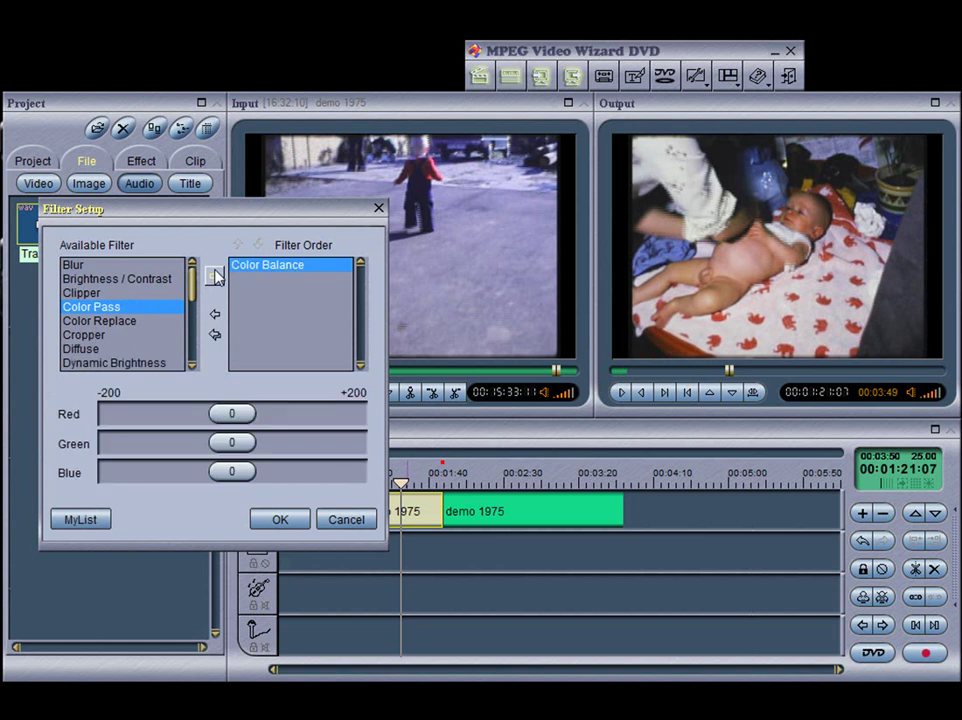
pyautogui.moveTo(228, 418)
pyautogui.mouseDown()
pyautogui.moveTo(298, 414)
pyautogui.moveTo(161, 408)
pyautogui.moveTo(215, 414)
pyautogui.mouseUp()
pyautogui.moveTo(237, 455)
pyautogui.mouseDown()
pyautogui.moveTo(320, 447)
pyautogui.moveTo(187, 452)
pyautogui.moveTo(228, 473)
pyautogui.moveTo(160, 470)
pyautogui.moveTo(275, 470)
pyautogui.moveTo(247, 470)
pyautogui.mouseUp()
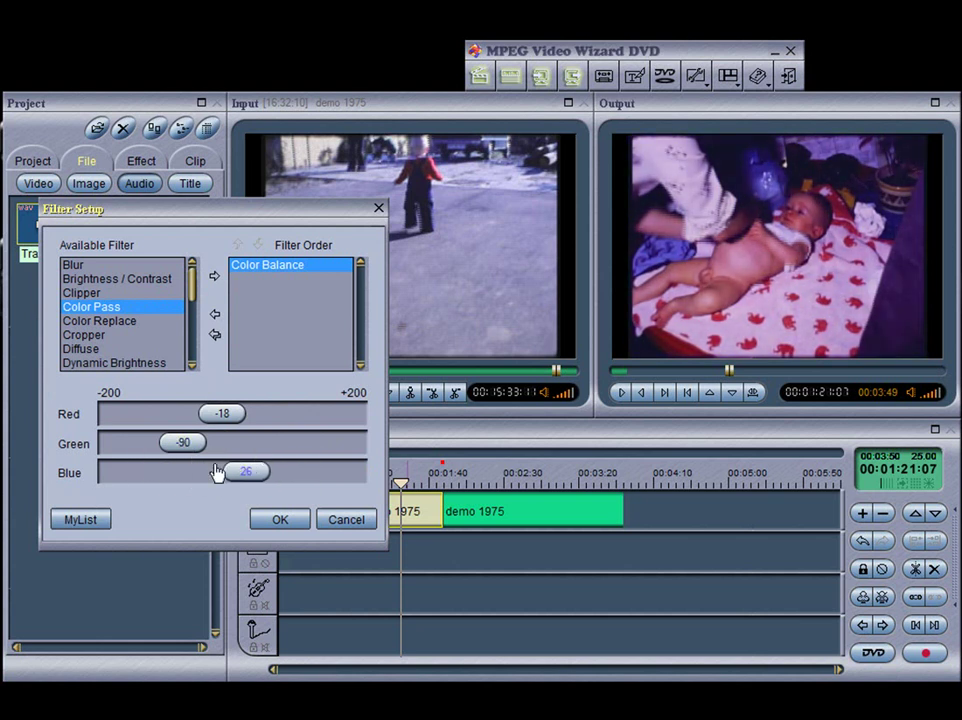
pyautogui.click(215, 314)
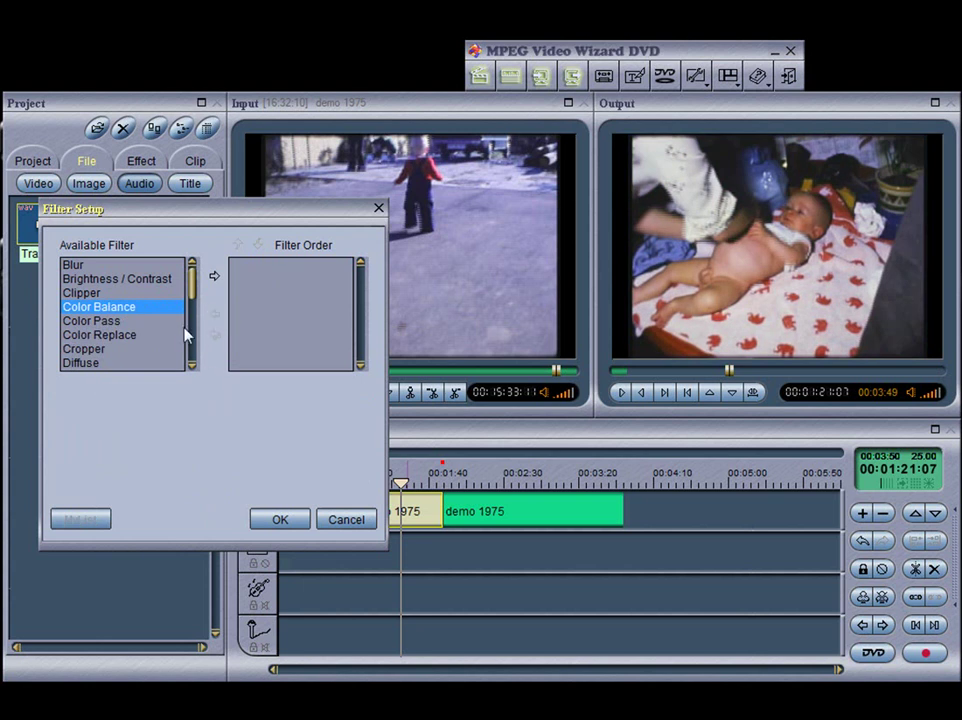
# - Try the Invert filter on the second clip and discard the filter setup
pyautogui.moveTo(193, 292); pyautogui.dragTo(191, 323)
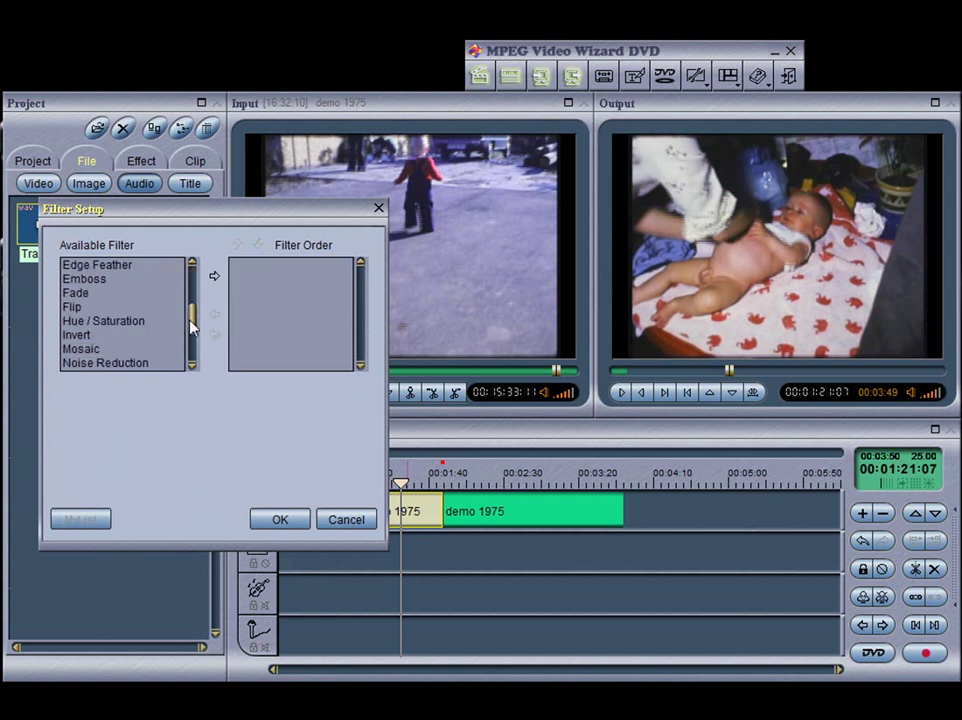
pyautogui.click(84, 336)
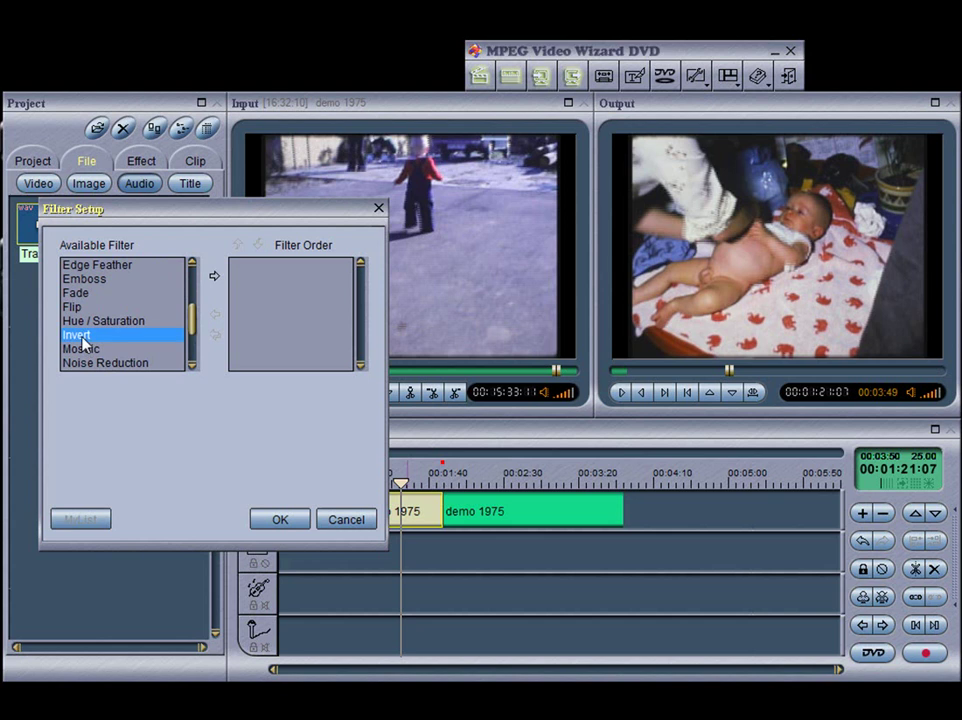
pyautogui.click(212, 279)
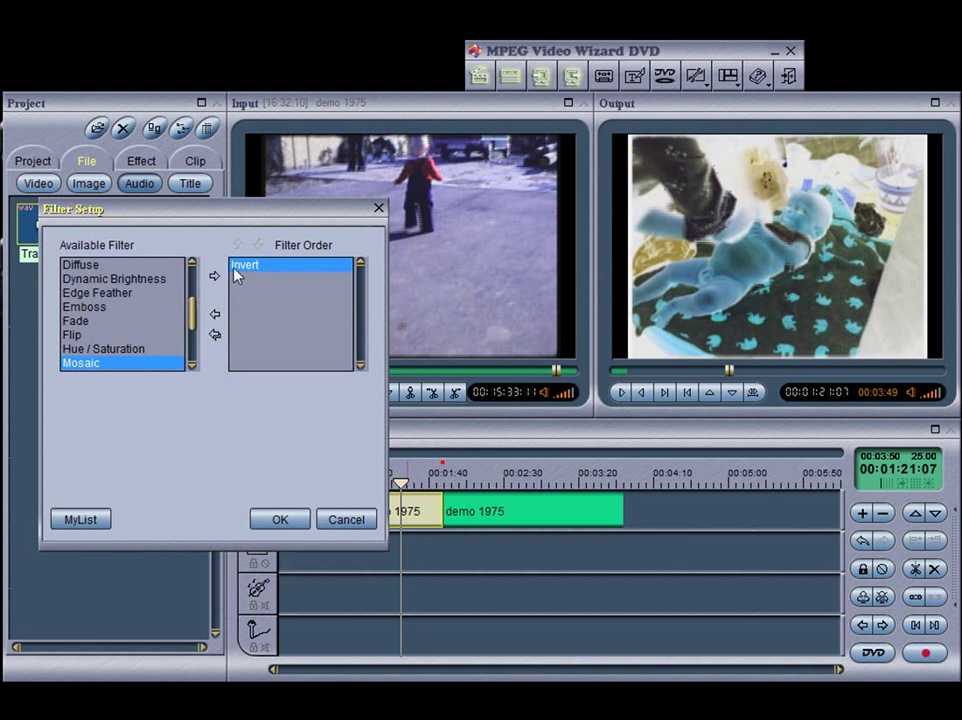
pyautogui.click(346, 520)
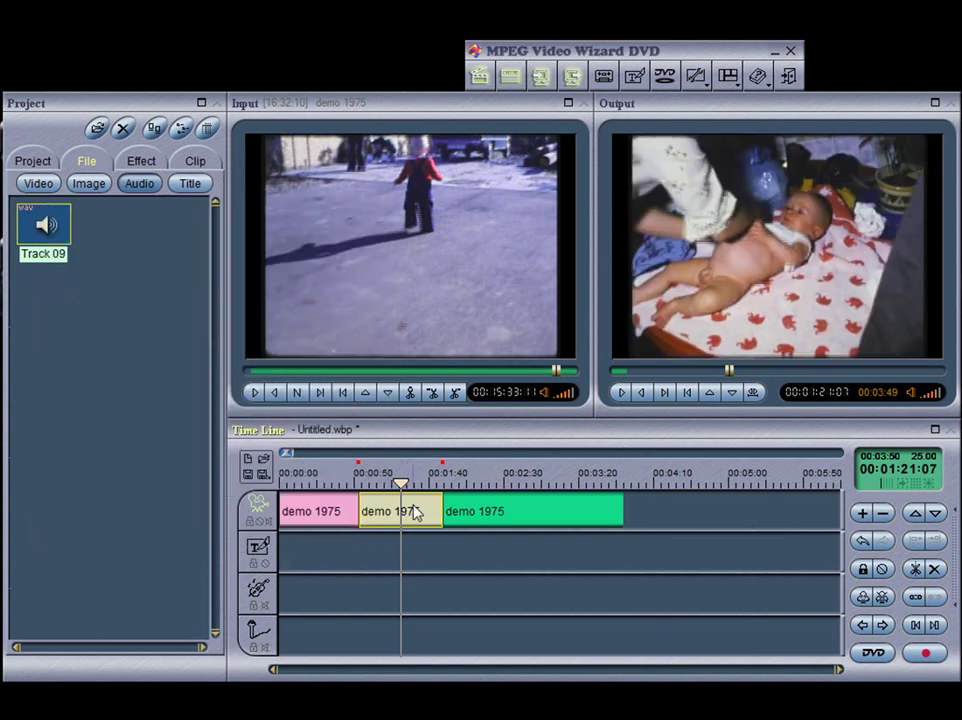
pyautogui.rightClick(414, 511)
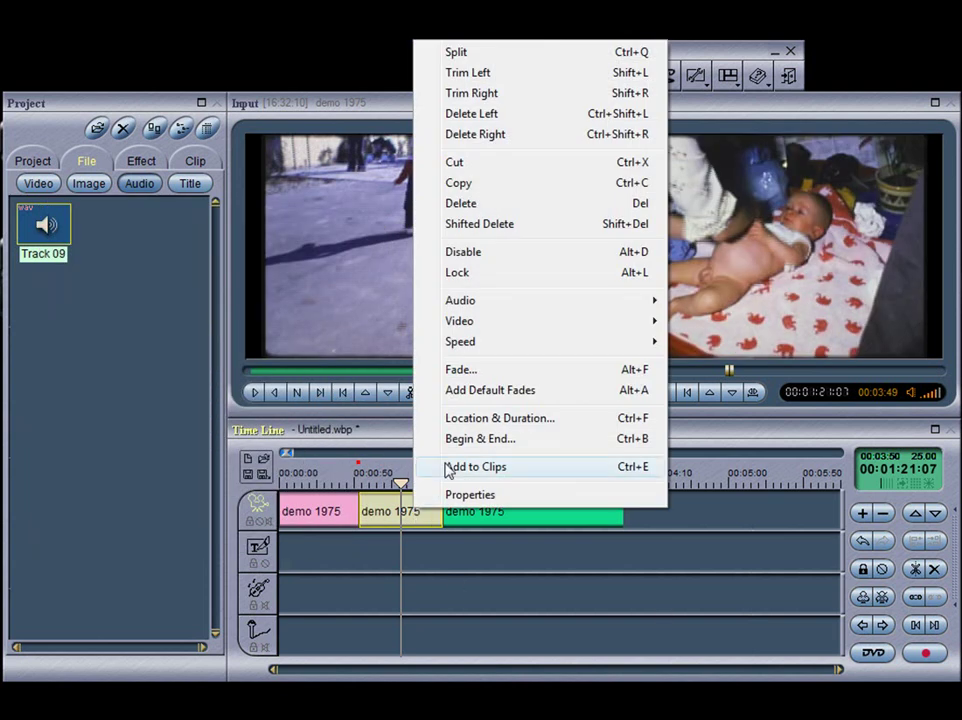
pyautogui.moveTo(483, 345)
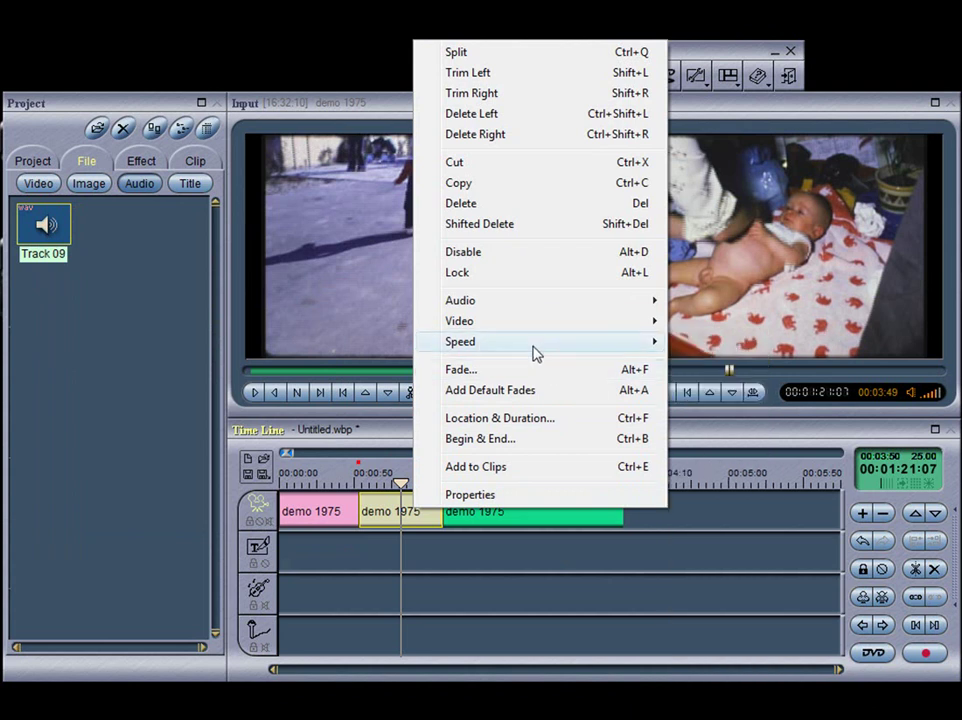
pyautogui.moveTo(535, 350)
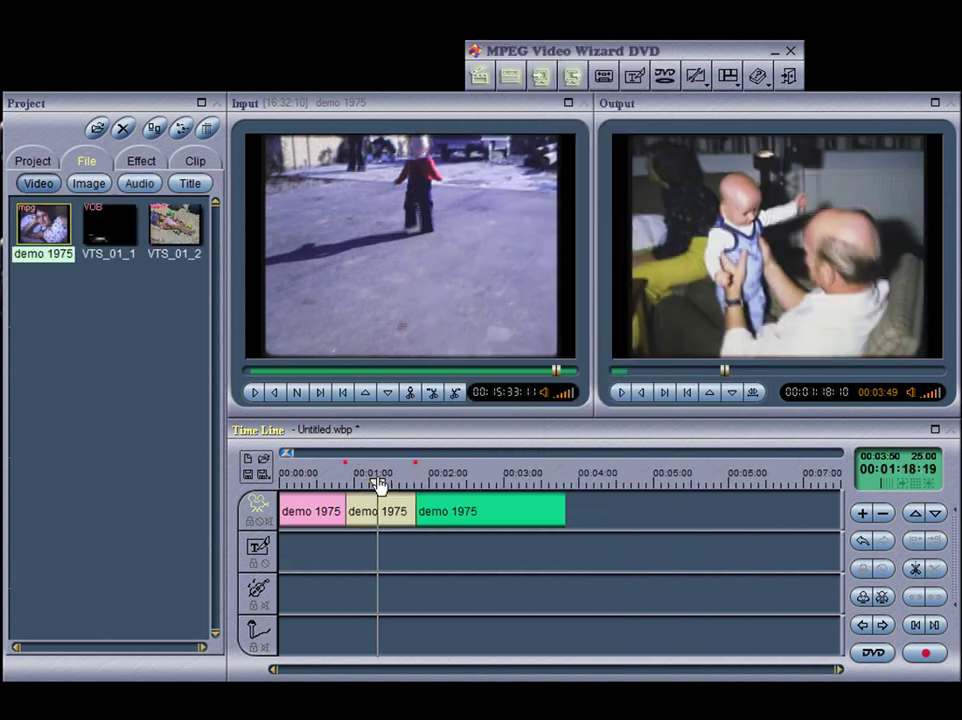
# - Place the audio file Track 09 on the music track, starting at the beginning of the timeline
pyautogui.moveTo(378, 481); pyautogui.dragTo(456, 481)
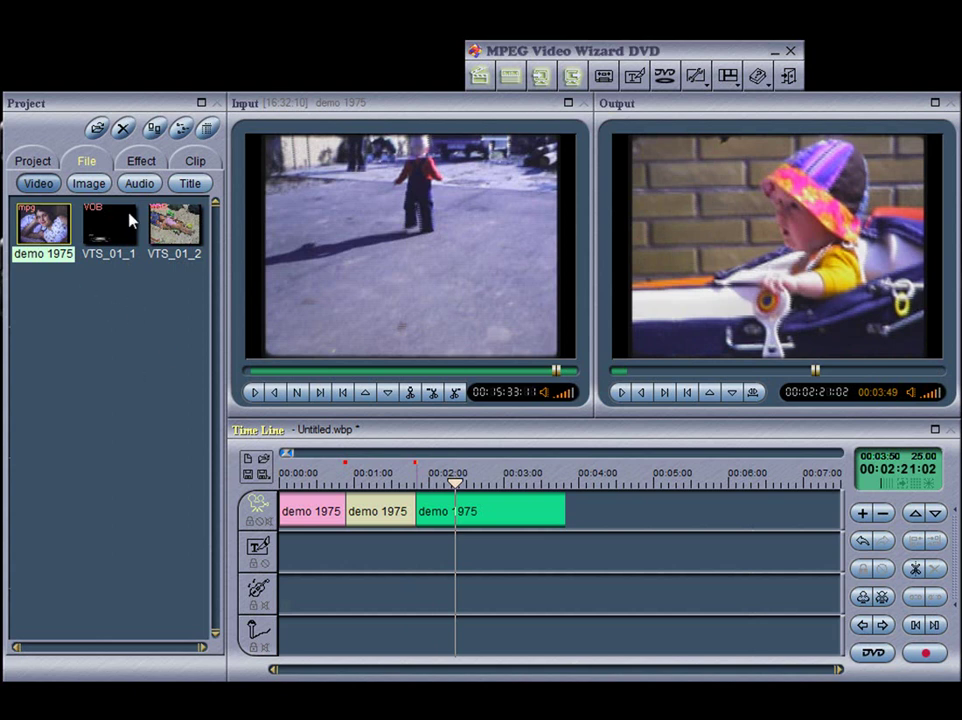
pyautogui.click(138, 187)
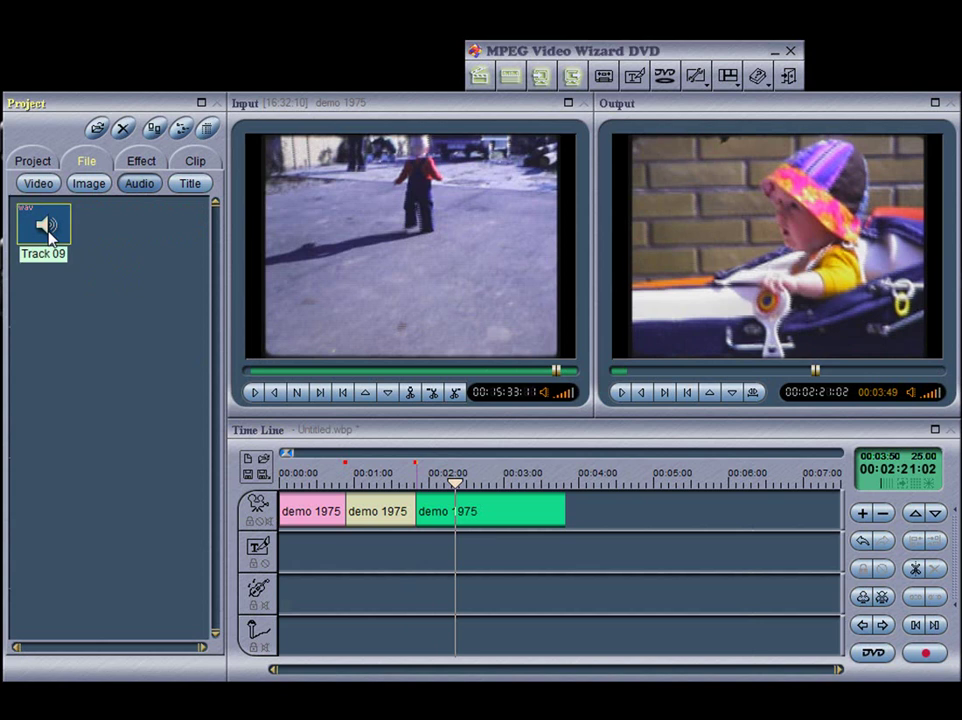
pyautogui.moveTo(50, 236); pyautogui.dragTo(311, 604)
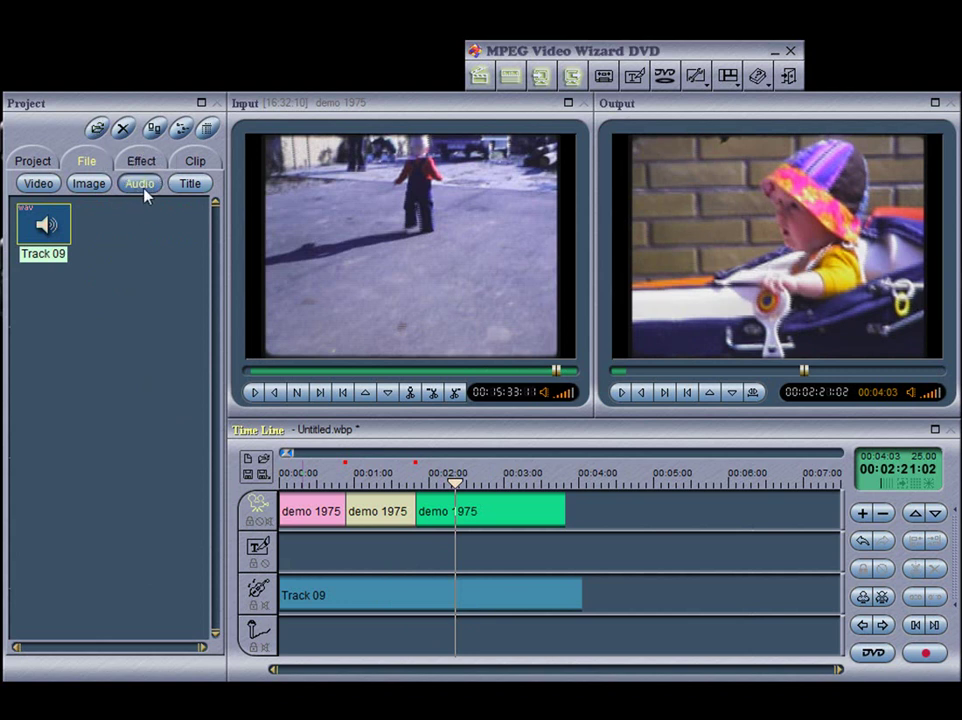
pyautogui.click(42, 185)
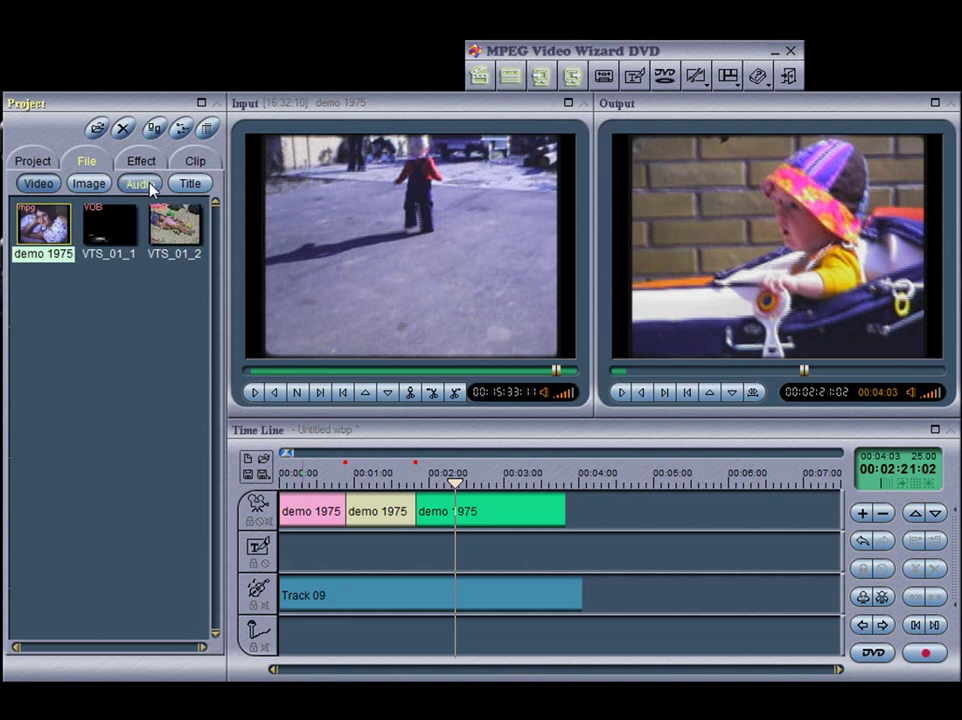
pyautogui.click(150, 188)
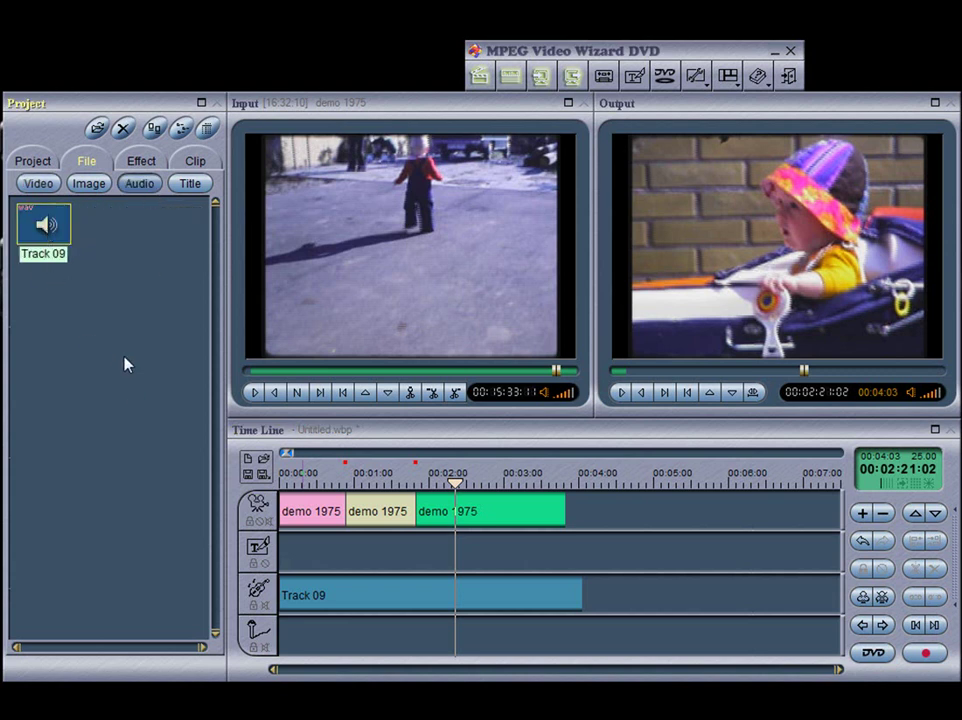
# - Play the edited timeline with the music from 00:00:56:08 to check the sound
pyautogui.moveTo(460, 486); pyautogui.dragTo(349, 486)
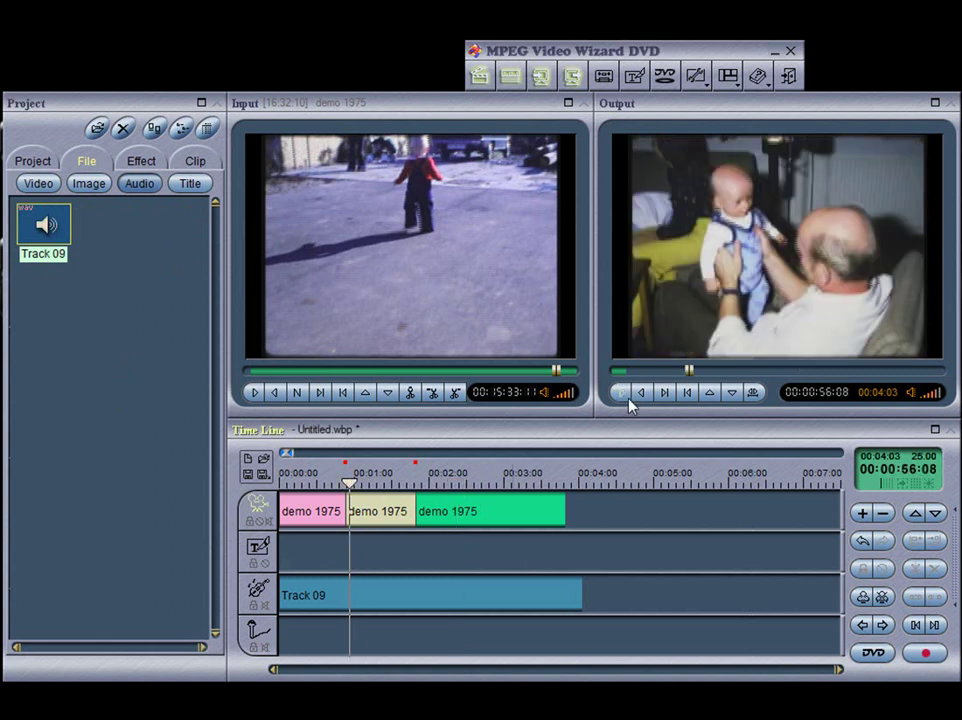
pyautogui.click(622, 393)
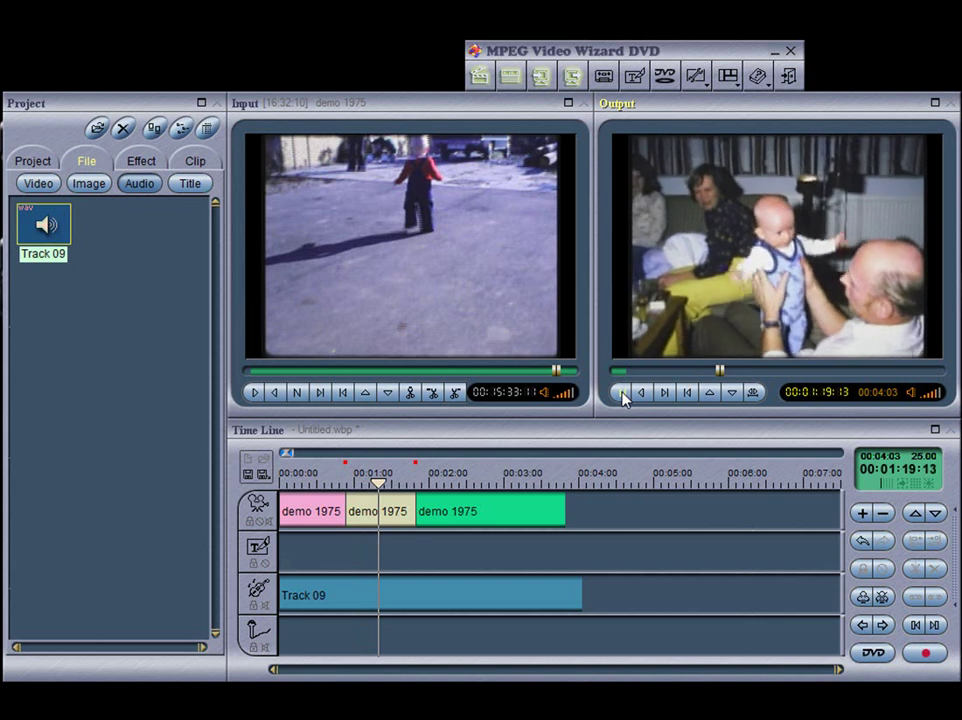
pyautogui.click(622, 397)
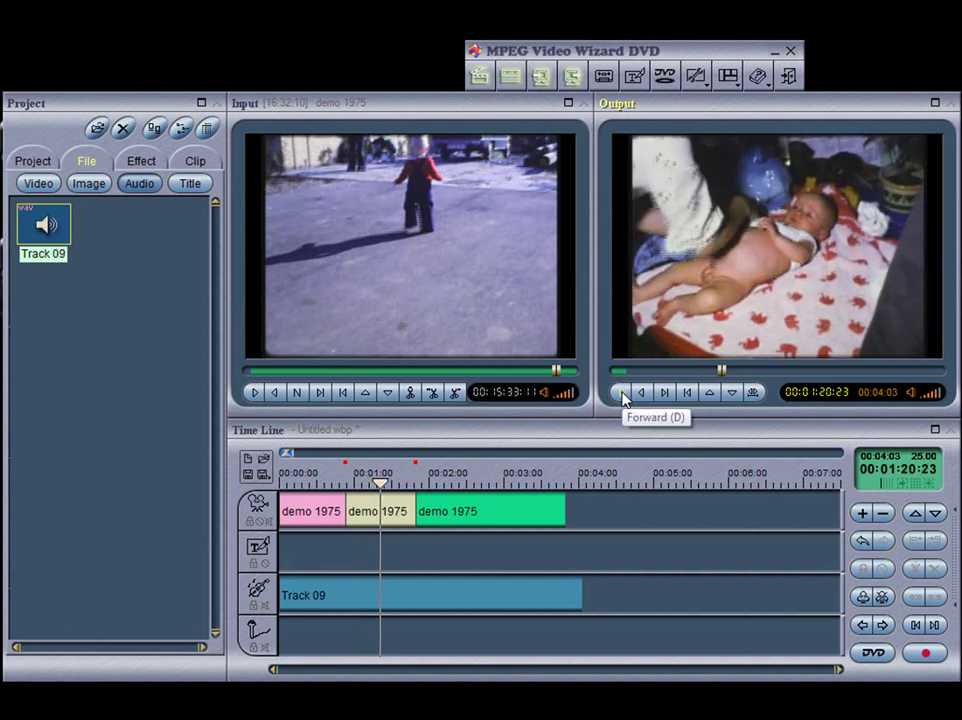
# - Trim the end of Track 09 to the end of the last video clip, and move the playhead to the timeline's end
pyautogui.moveTo(382, 492); pyautogui.dragTo(432, 490)
pyautogui.click(560, 593)
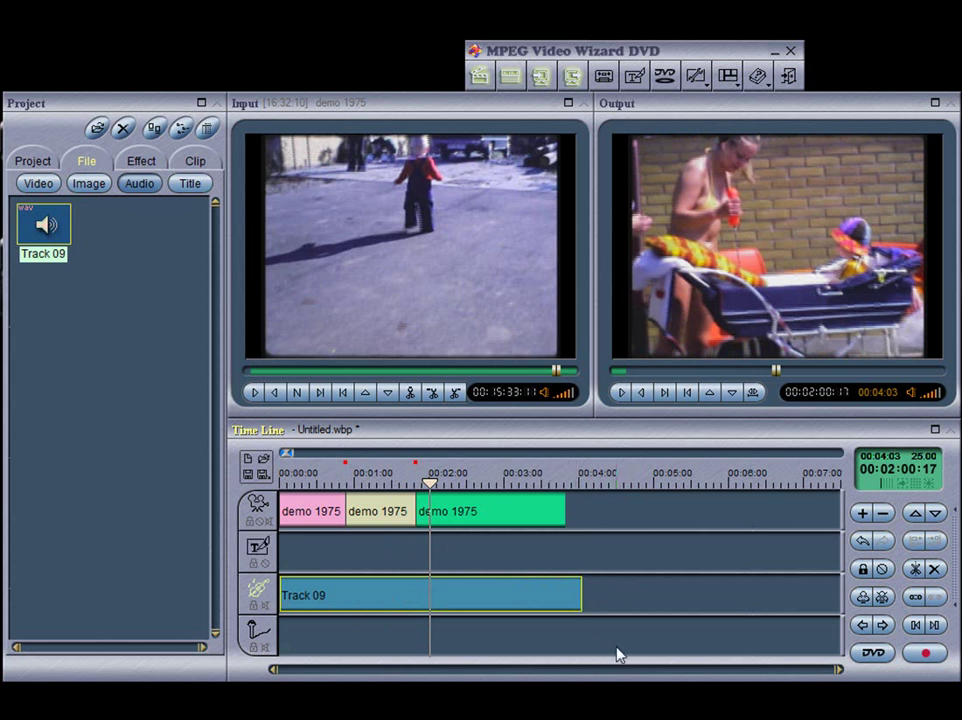
pyautogui.moveTo(580, 595); pyautogui.dragTo(561, 595)
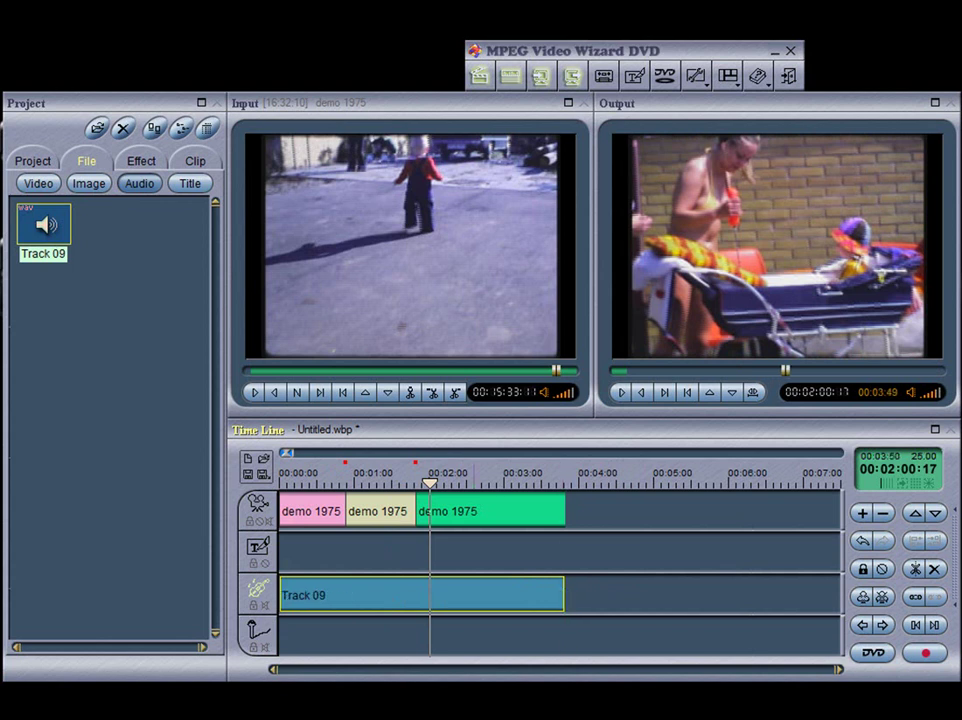
pyautogui.press('End')
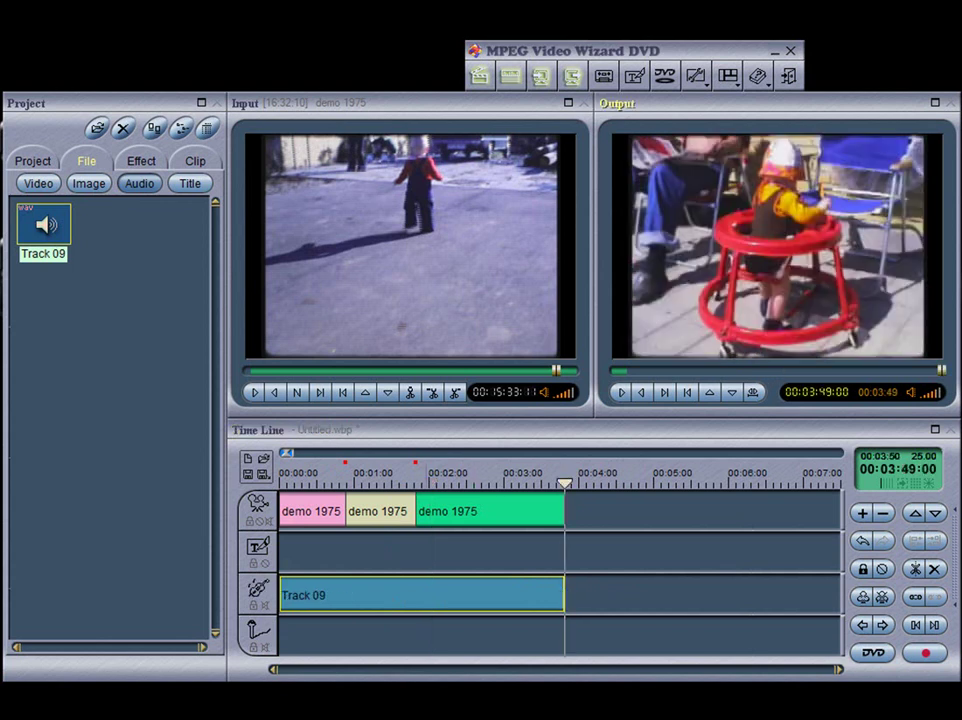
# - Set the audio end fade of Track 09 to 2 seconds
pyautogui.rightClick(556, 600)
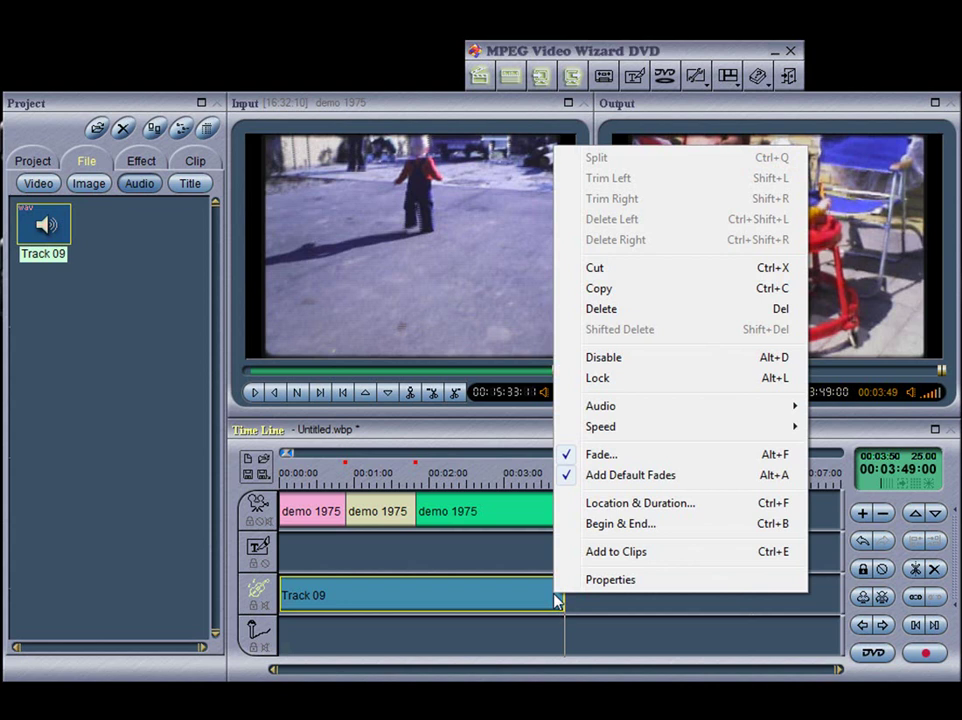
pyautogui.click(681, 457)
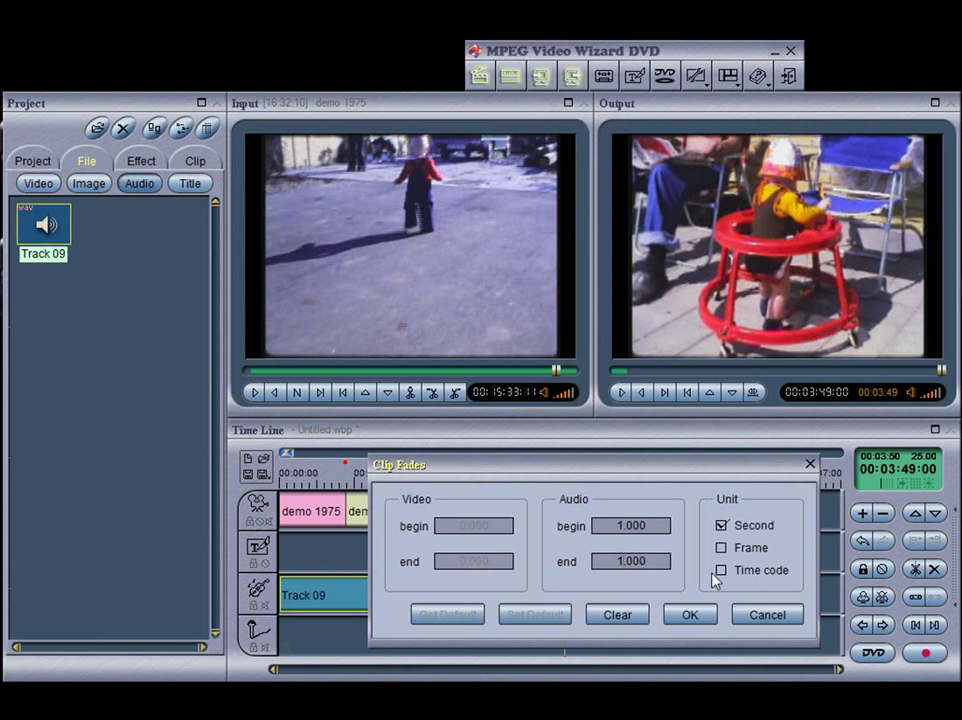
pyautogui.write('2')
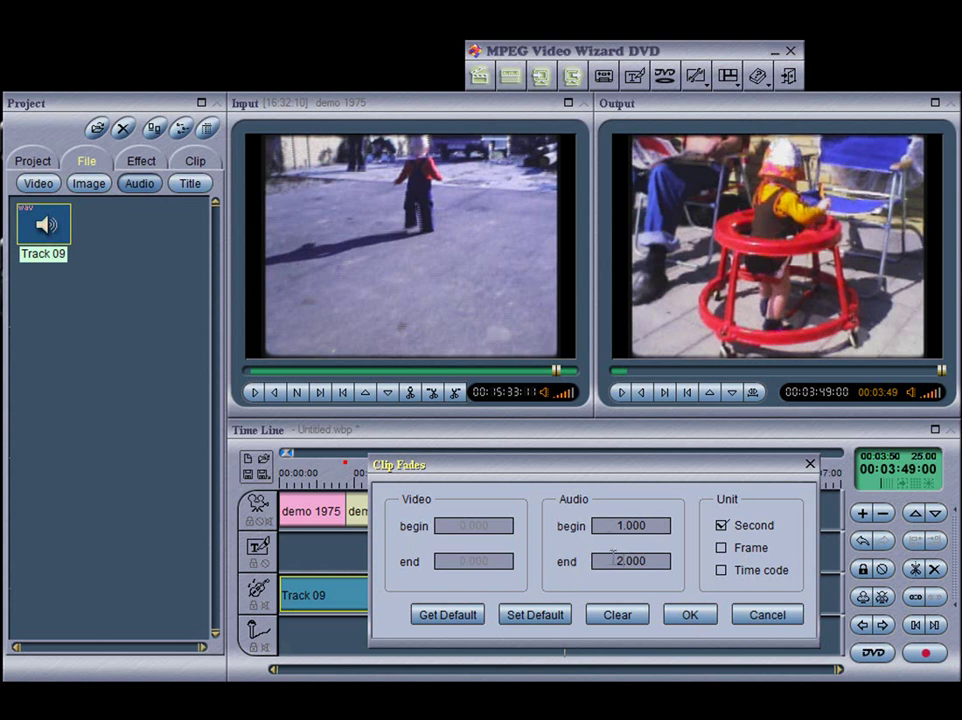
pyautogui.click(684, 617)
# - Play the timeline from 00:03:40:04 to its end to check the music's fade-out
pyautogui.moveTo(565, 487); pyautogui.dragTo(554, 487)
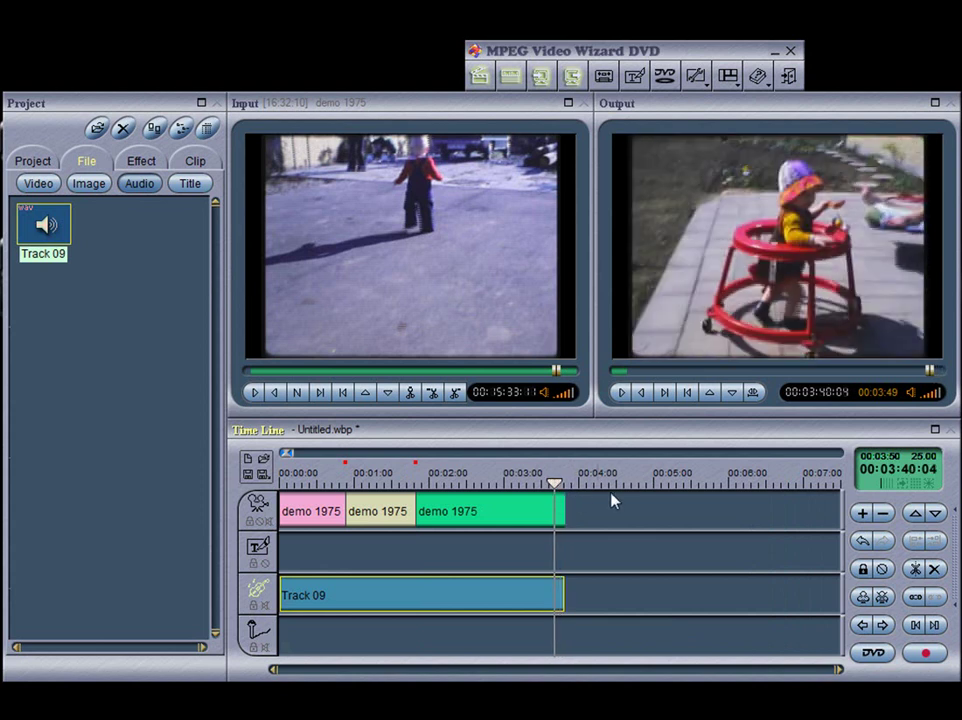
pyautogui.click(621, 397)
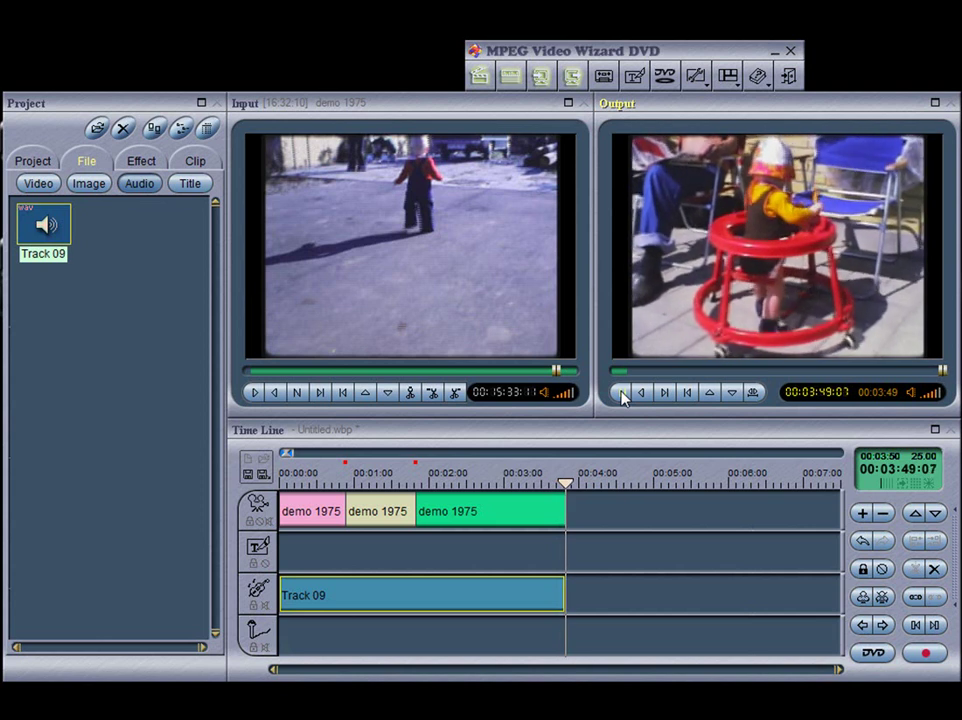
pyautogui.click(622, 393)
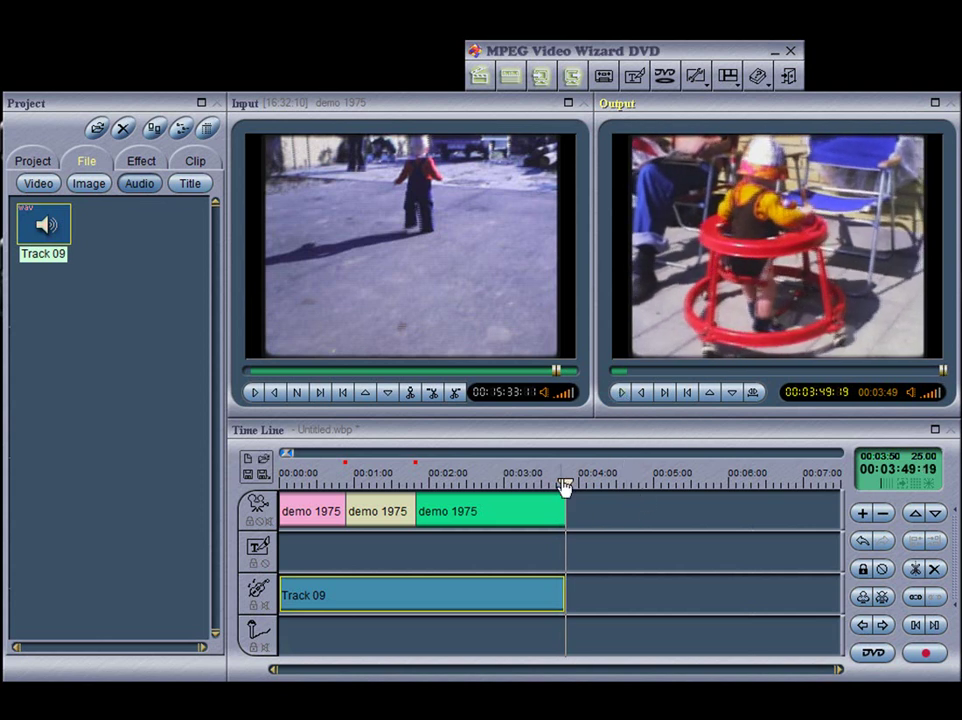
pyautogui.moveTo(565, 490); pyautogui.dragTo(547, 491)
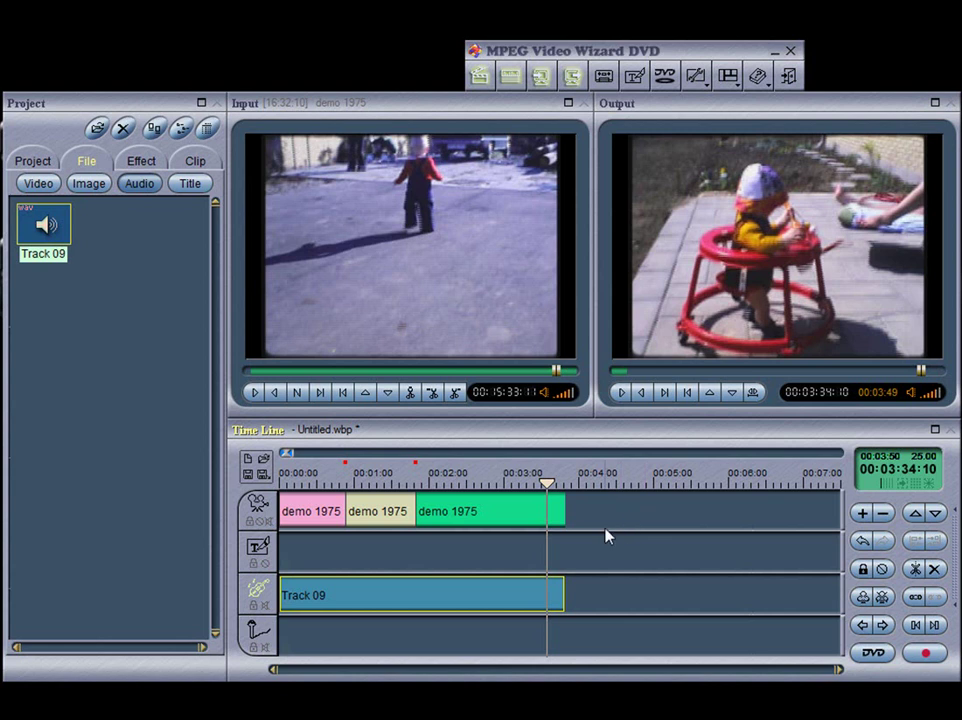
# - Create a new title with the text 1975 and move it two lines down from the top of the frame
pyautogui.click(634, 82)
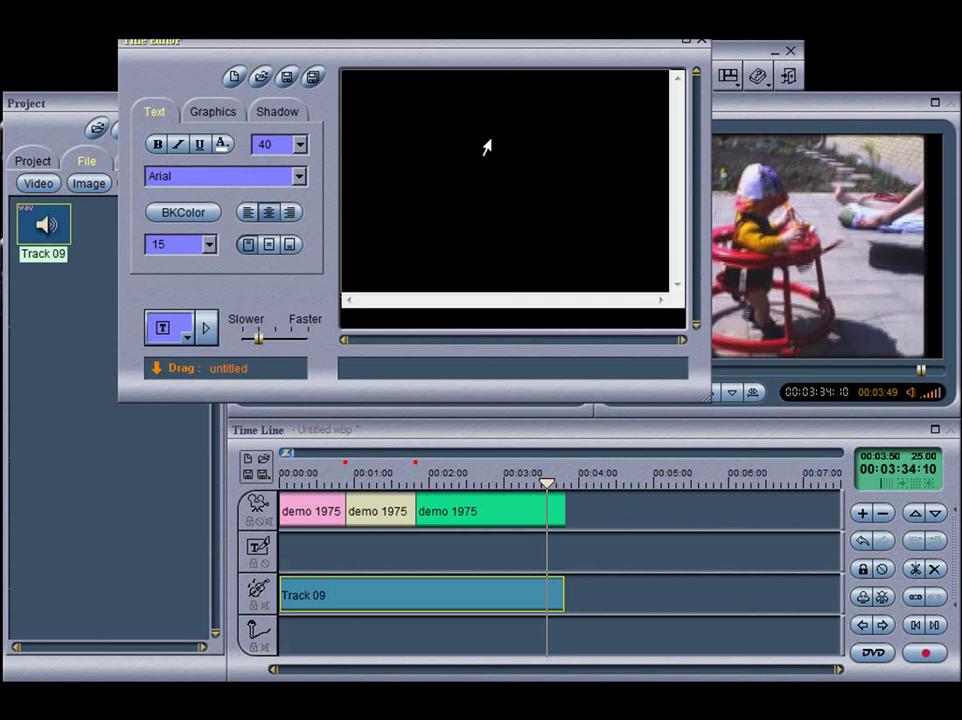
pyautogui.write('1975')
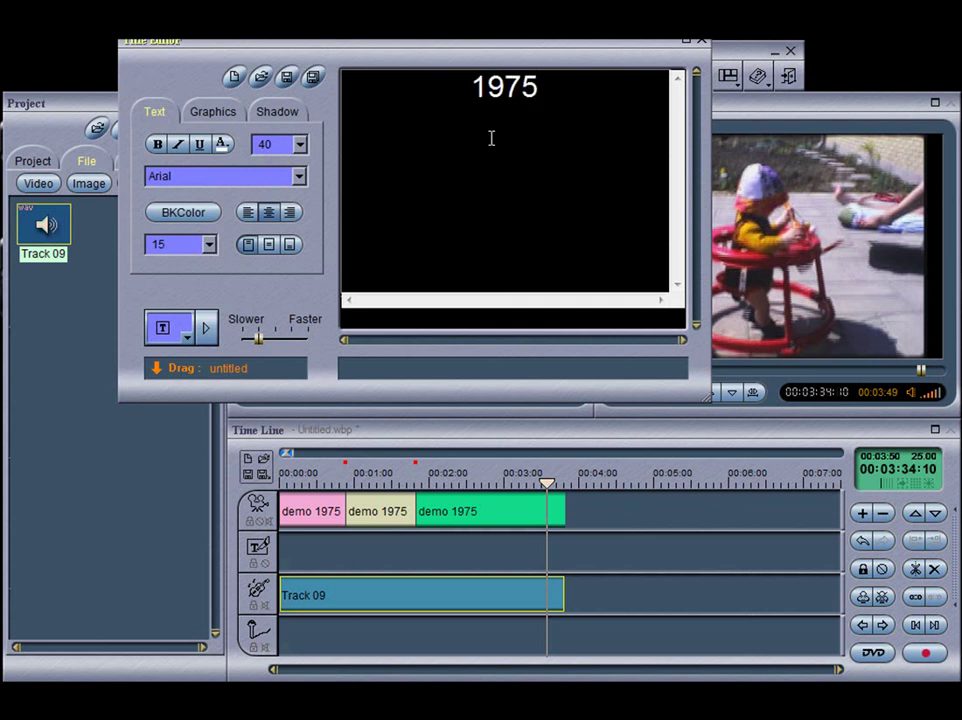
pyautogui.click(478, 90)
pyautogui.press('Return')
pyautogui.press('BackSpace')
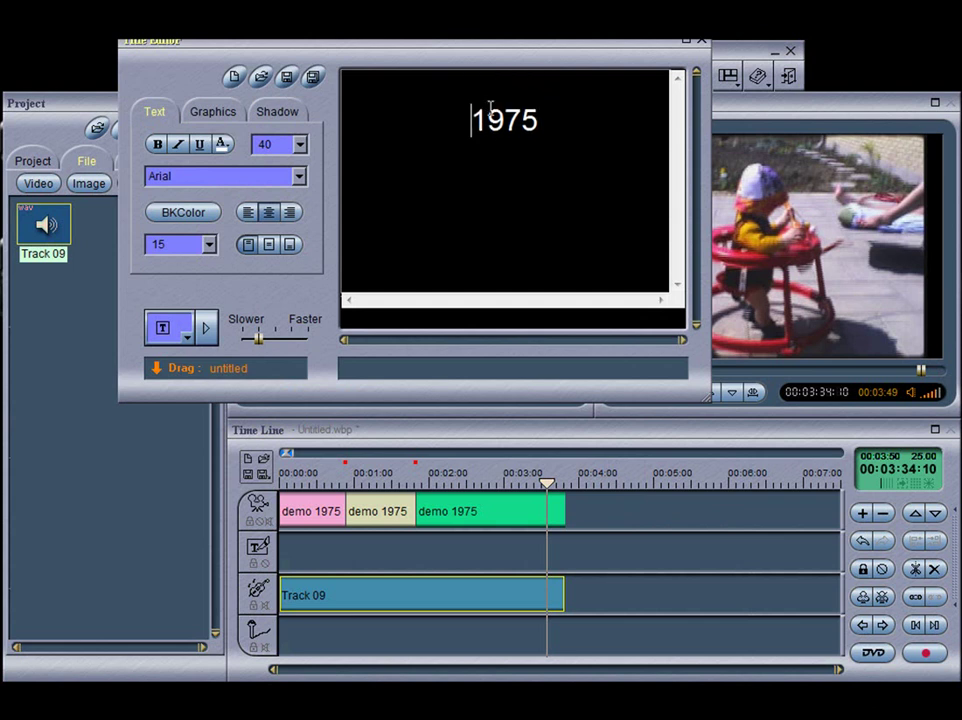
pyautogui.press('Return')
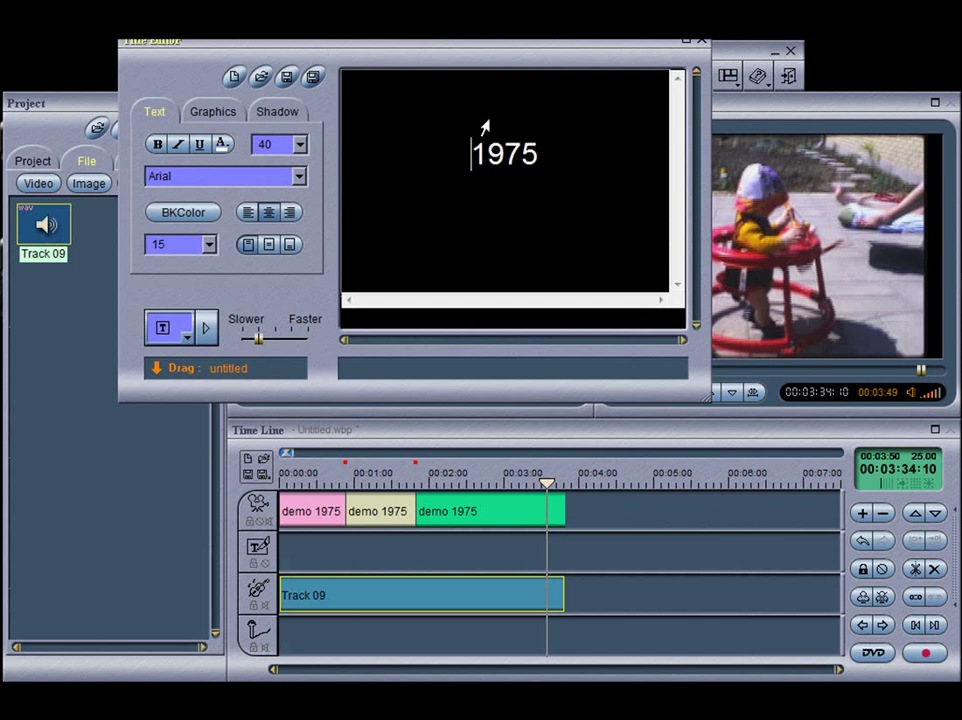
pyautogui.click(188, 340)
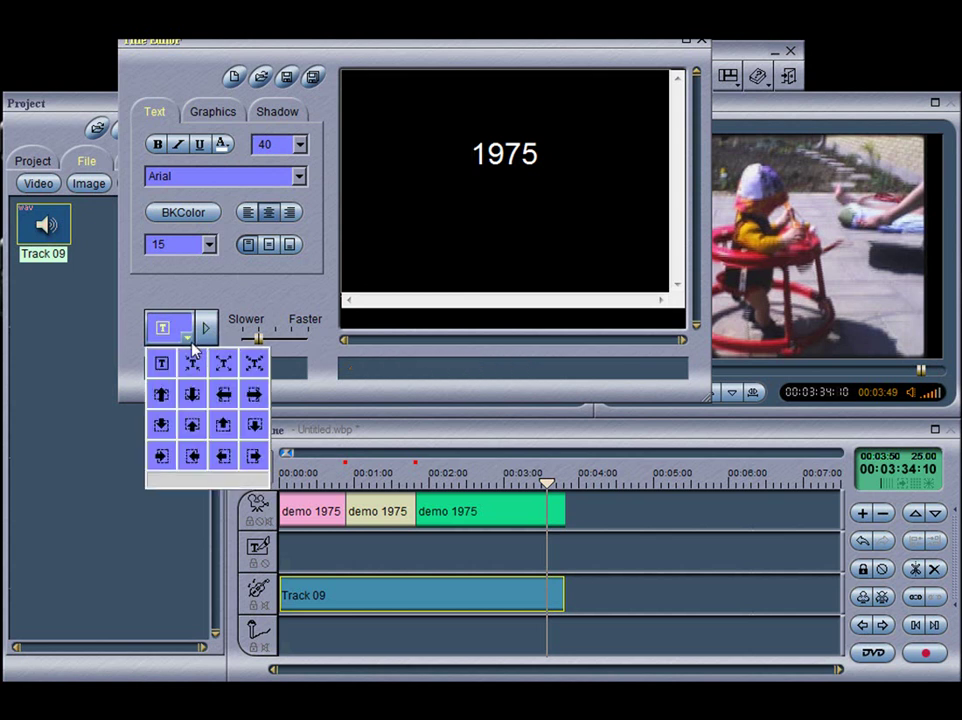
pyautogui.click(190, 343)
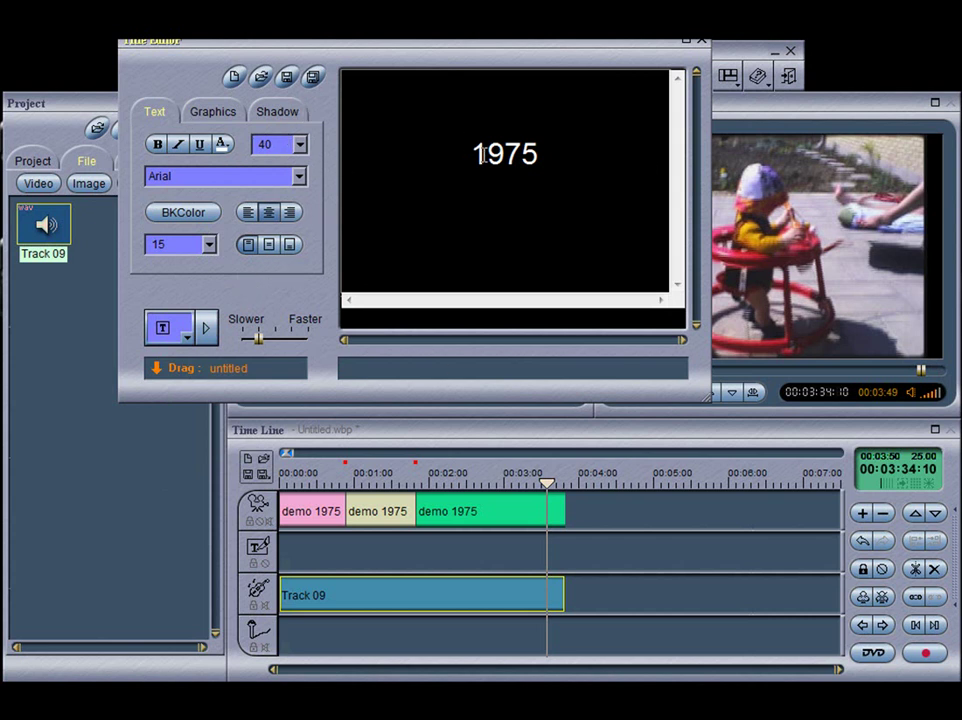
pyautogui.click(315, 80)
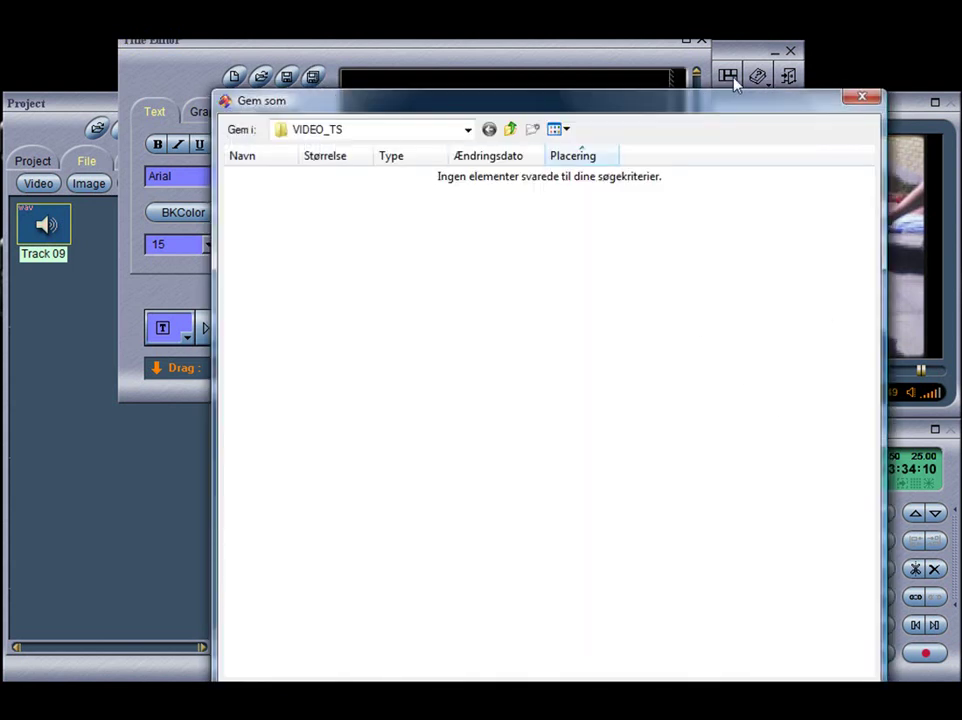
pyautogui.click(862, 97)
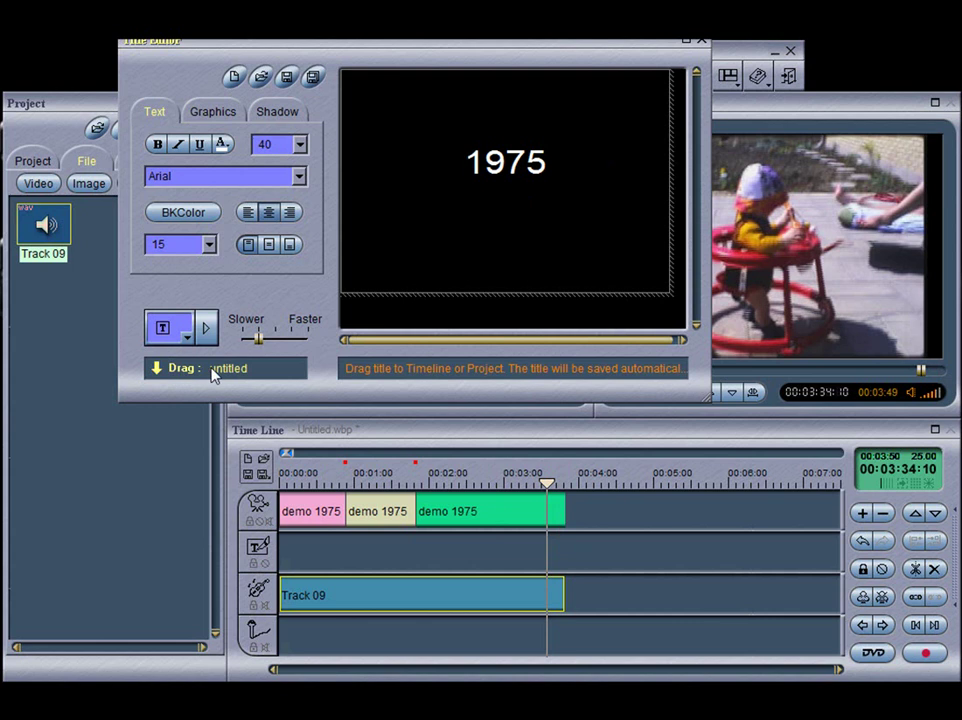
# - Place the 1975 title on the title track, starting at the beginning of the second demo 1975 clip
pyautogui.moveTo(197, 370); pyautogui.dragTo(380, 550)
pyautogui.click(380, 555)
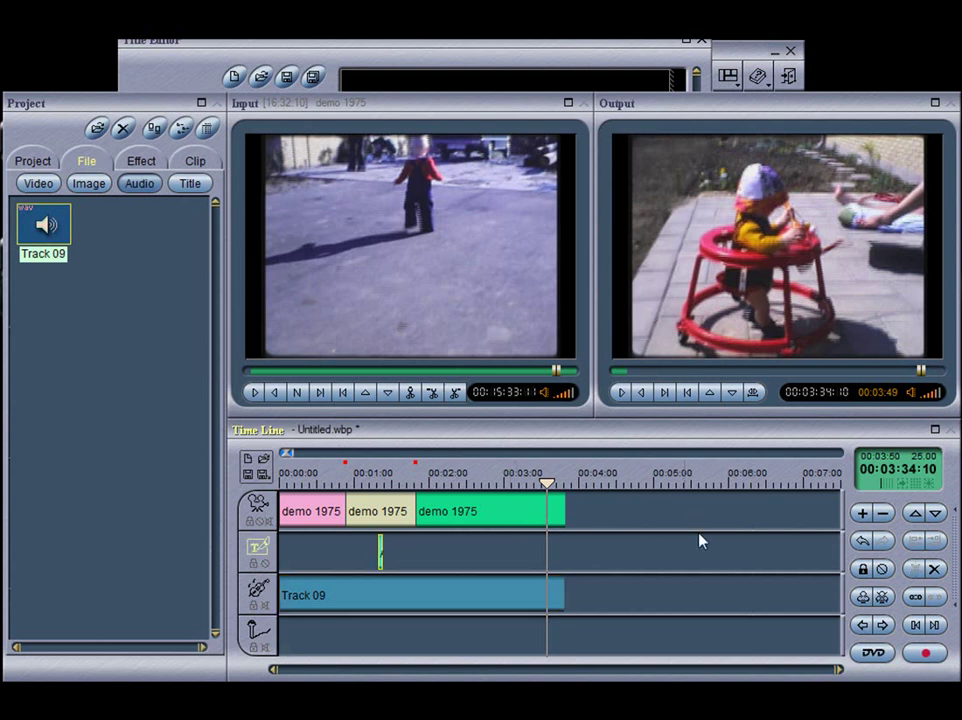
pyautogui.click(866, 518)
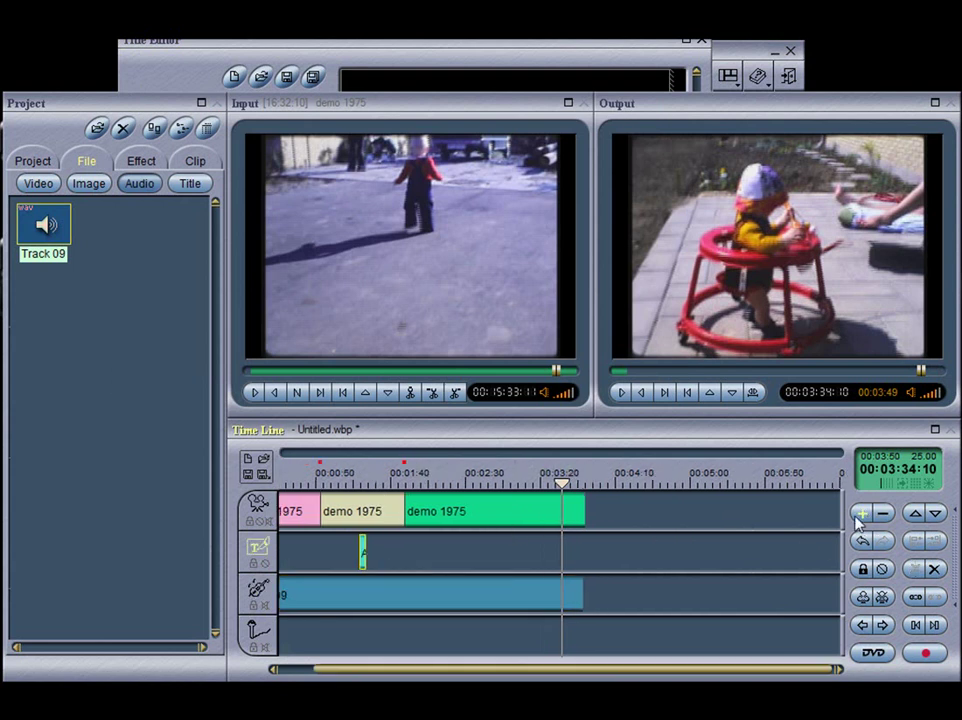
pyautogui.click(864, 516)
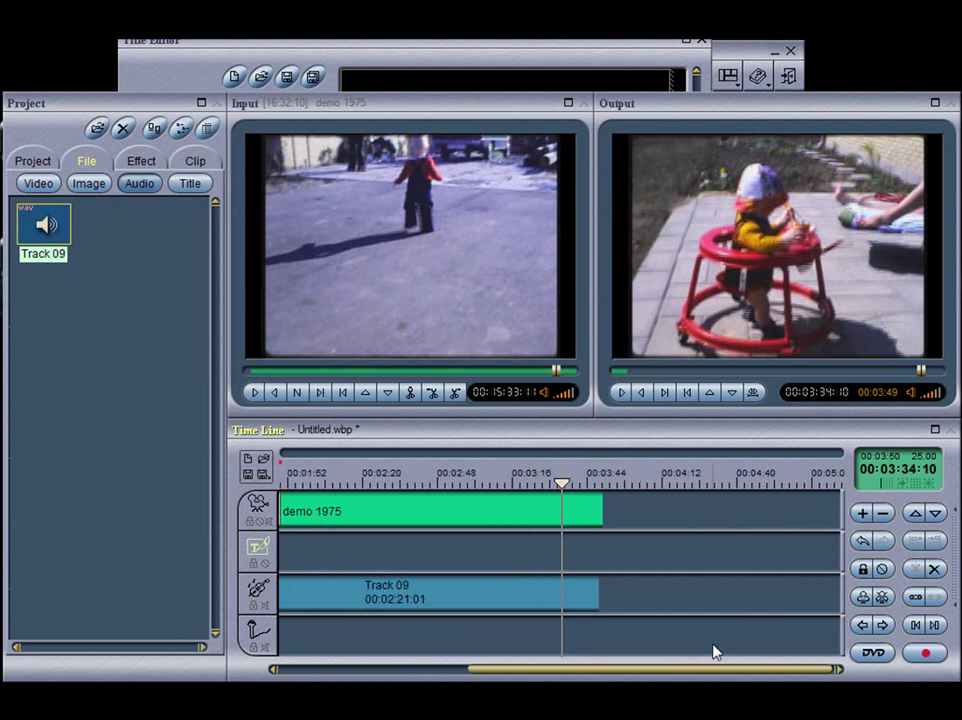
pyautogui.moveTo(691, 670); pyautogui.dragTo(462, 676)
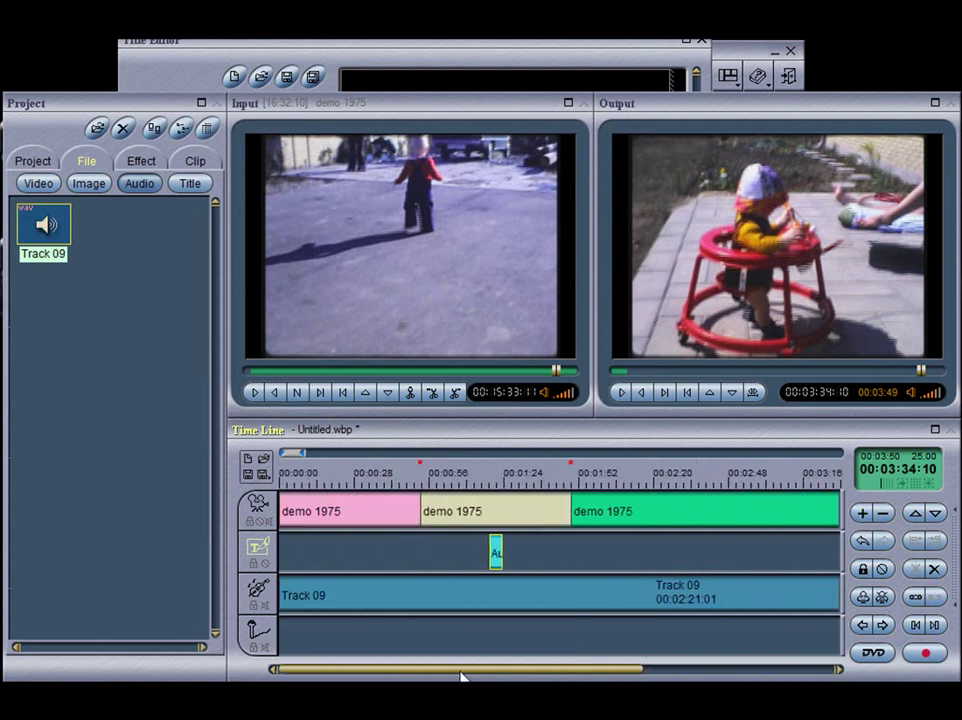
pyautogui.click(484, 558)
pyautogui.moveTo(483, 560); pyautogui.dragTo(413, 555)
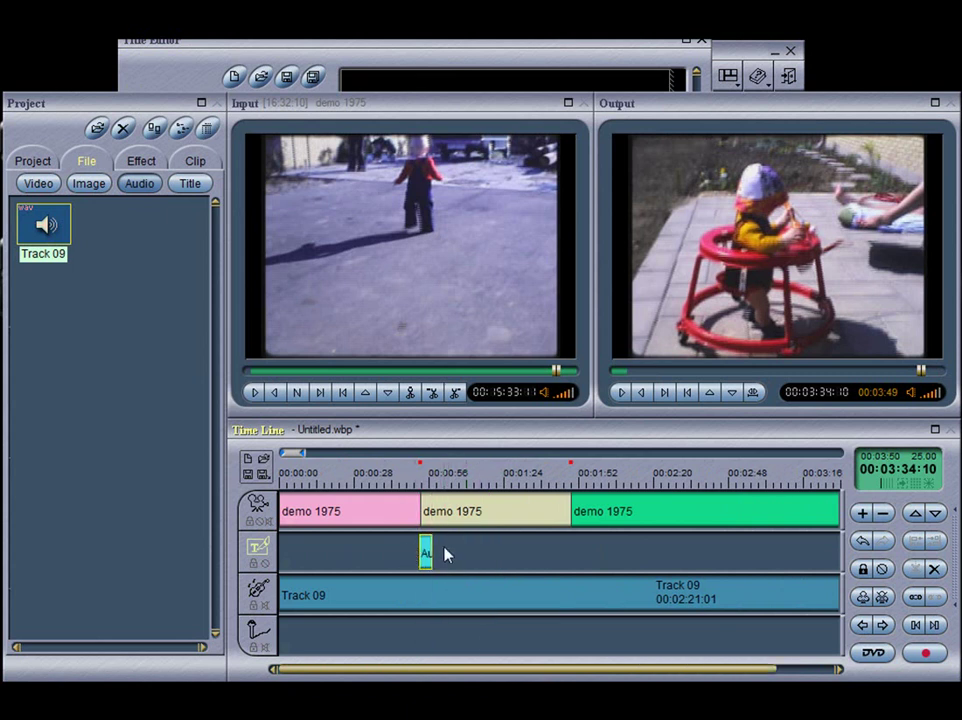
# - Preview the 1975 title over the video at 00:00:55:08 and close the Title Editor
pyautogui.click(427, 480)
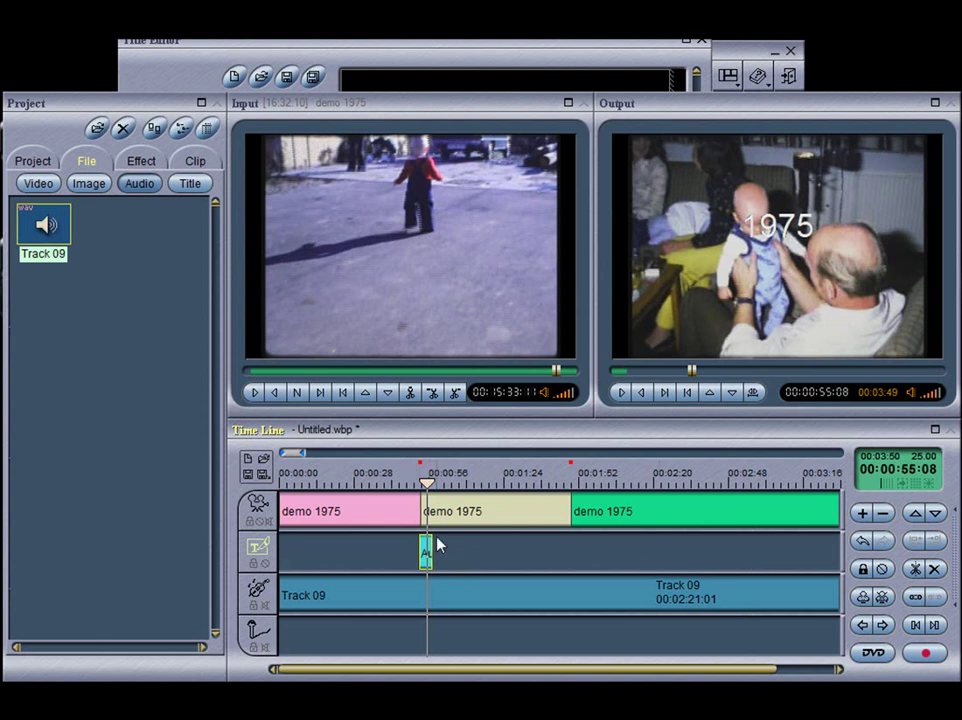
pyautogui.moveTo(557, 60); pyautogui.dragTo(535, 205)
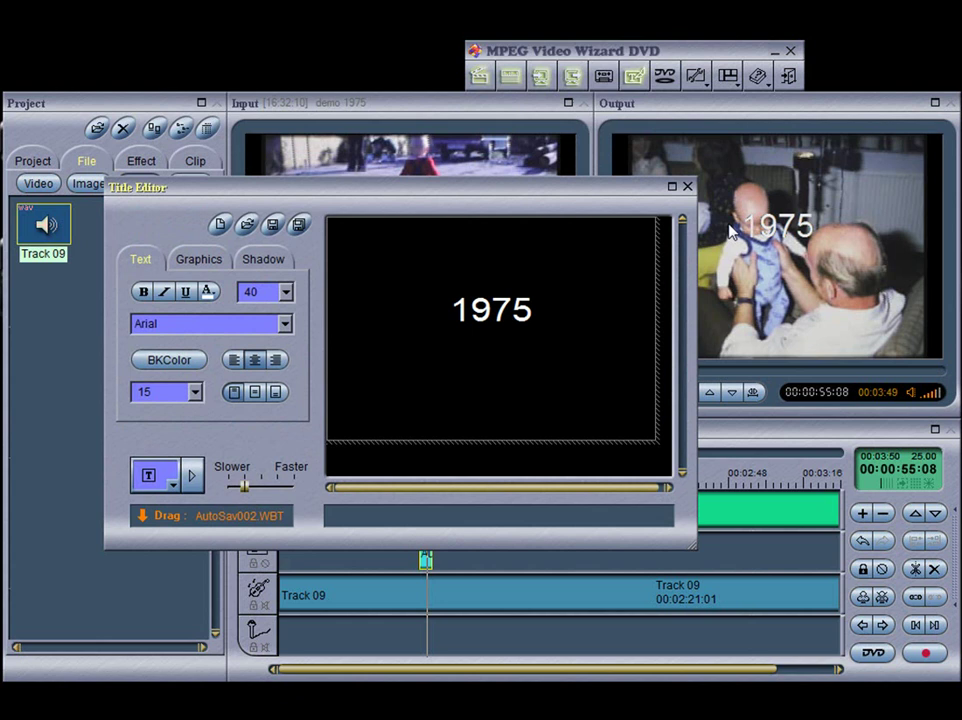
pyautogui.click(689, 189)
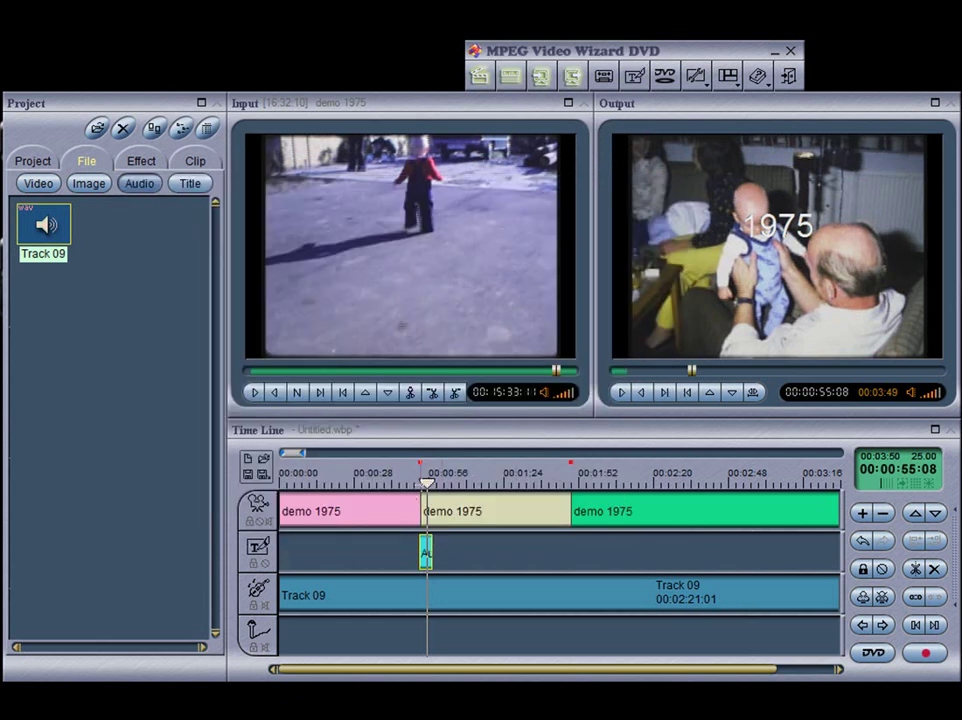
# - Shift the 1975 title slightly earlier so it straddles the cut between the first two clips, and check it at 00:00:52:23
pyautogui.moveTo(430, 488); pyautogui.dragTo(413, 488)
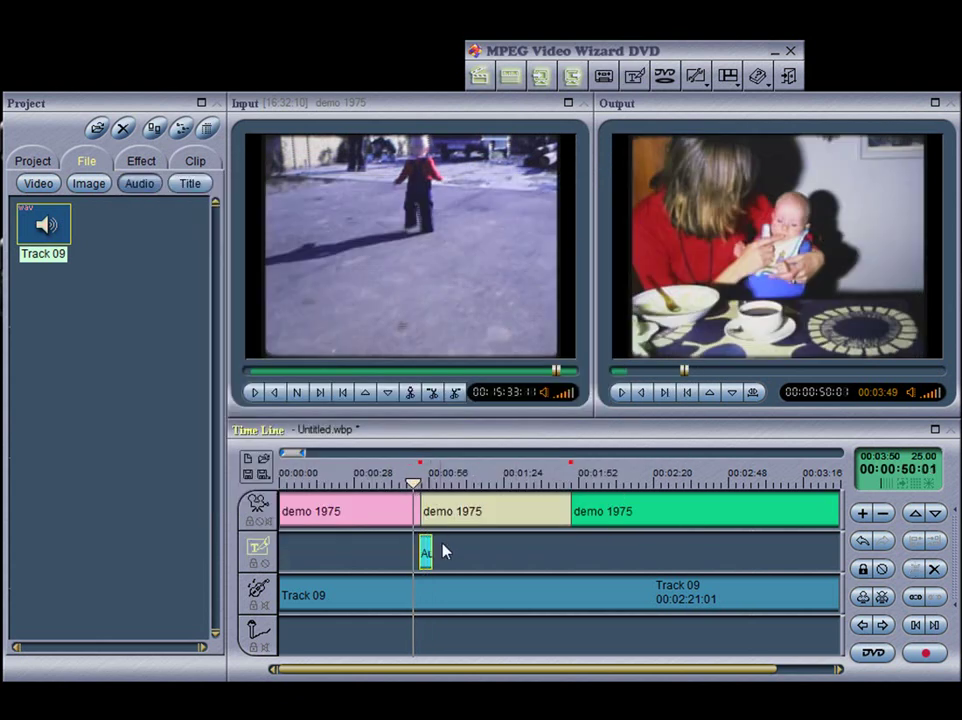
pyautogui.moveTo(425, 554); pyautogui.dragTo(418, 553)
pyautogui.moveTo(414, 488); pyautogui.dragTo(421, 488)
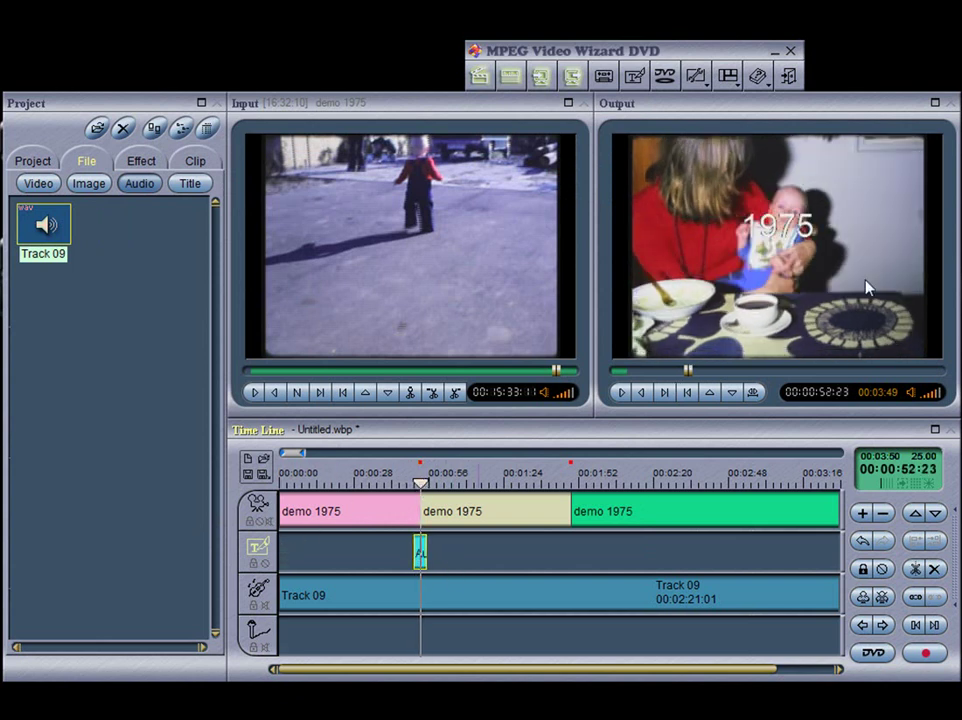
pyautogui.moveTo(421, 488); pyautogui.dragTo(496, 488)
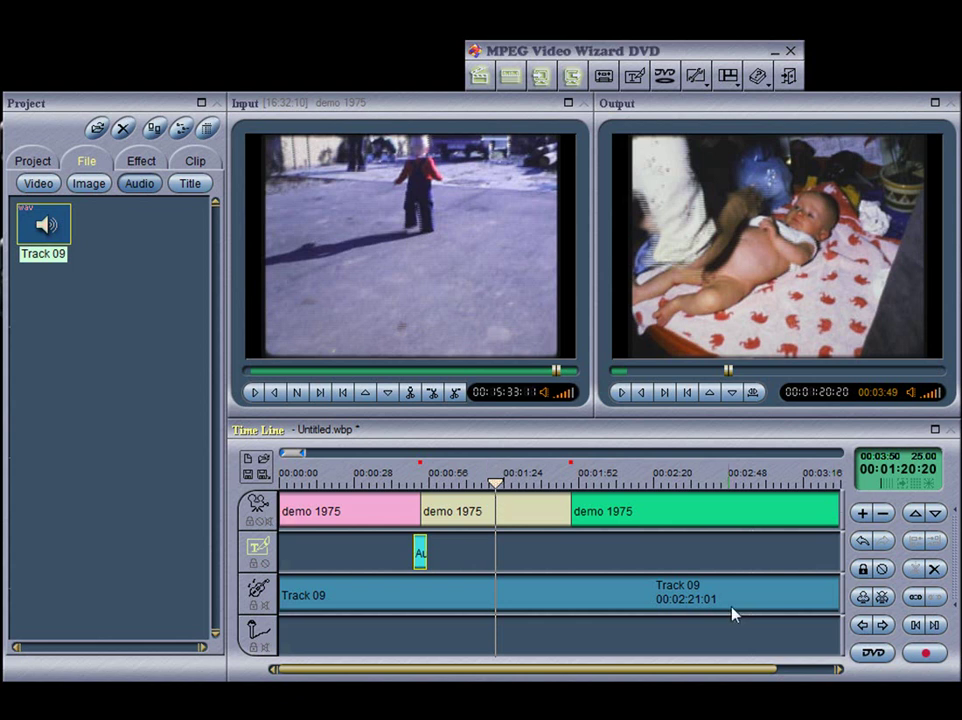
# - Open the DVD authoring window and step forward and back through the existing chapter points
pyautogui.click(874, 653)
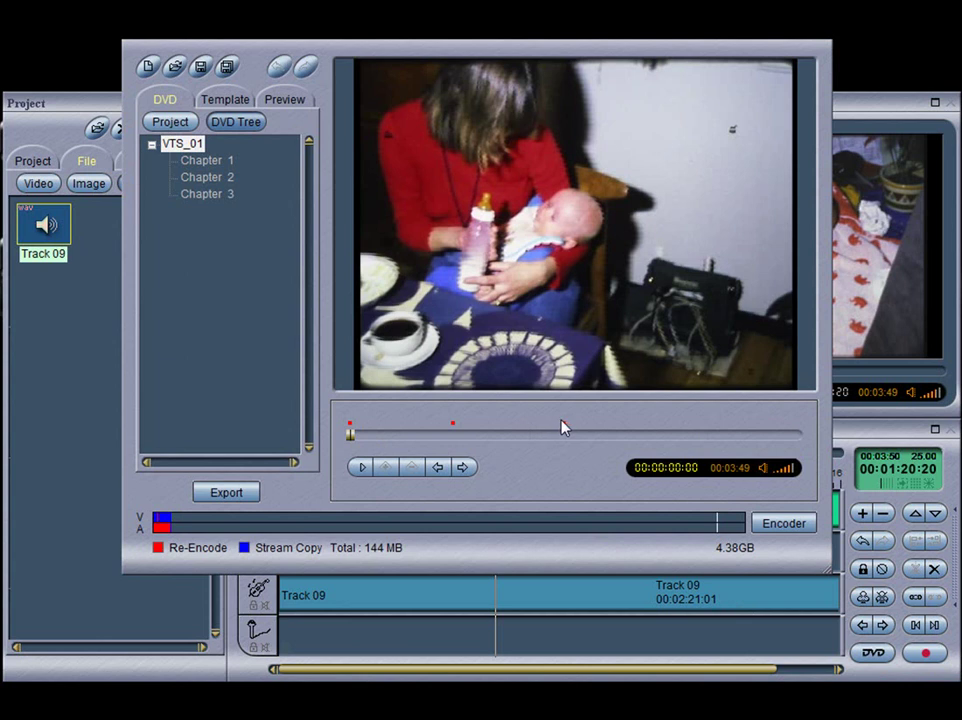
pyautogui.click(465, 469)
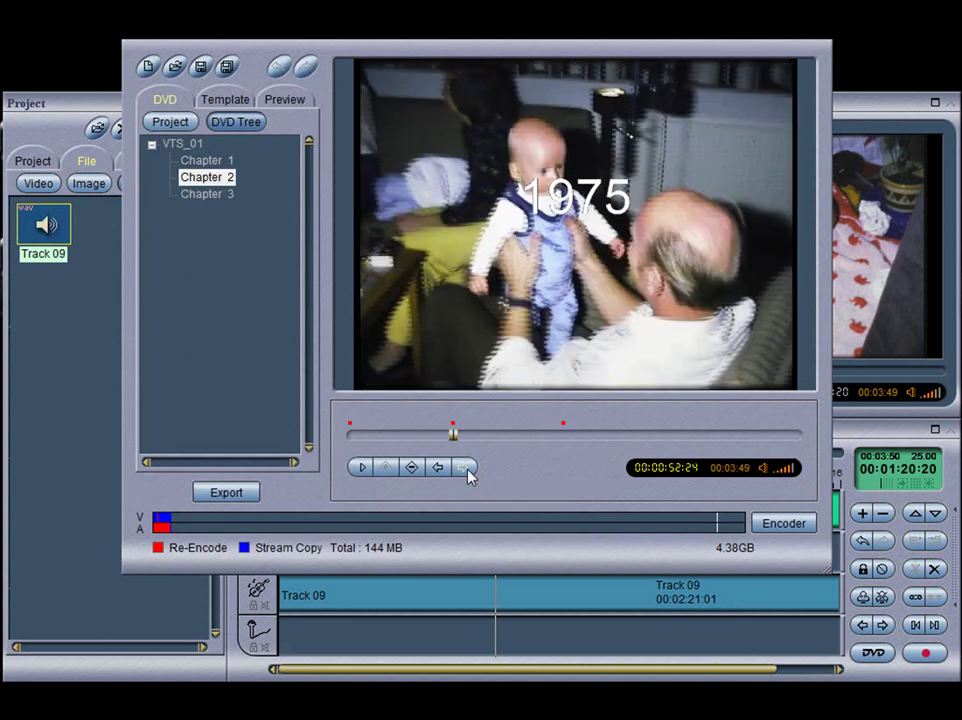
pyautogui.click(465, 469)
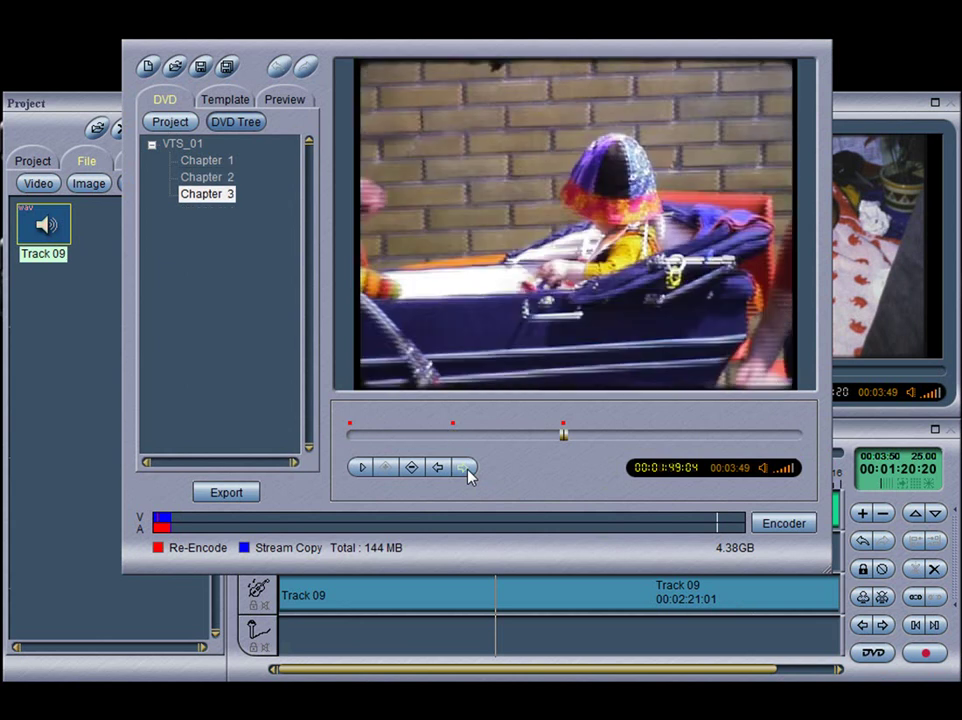
pyautogui.click(435, 469)
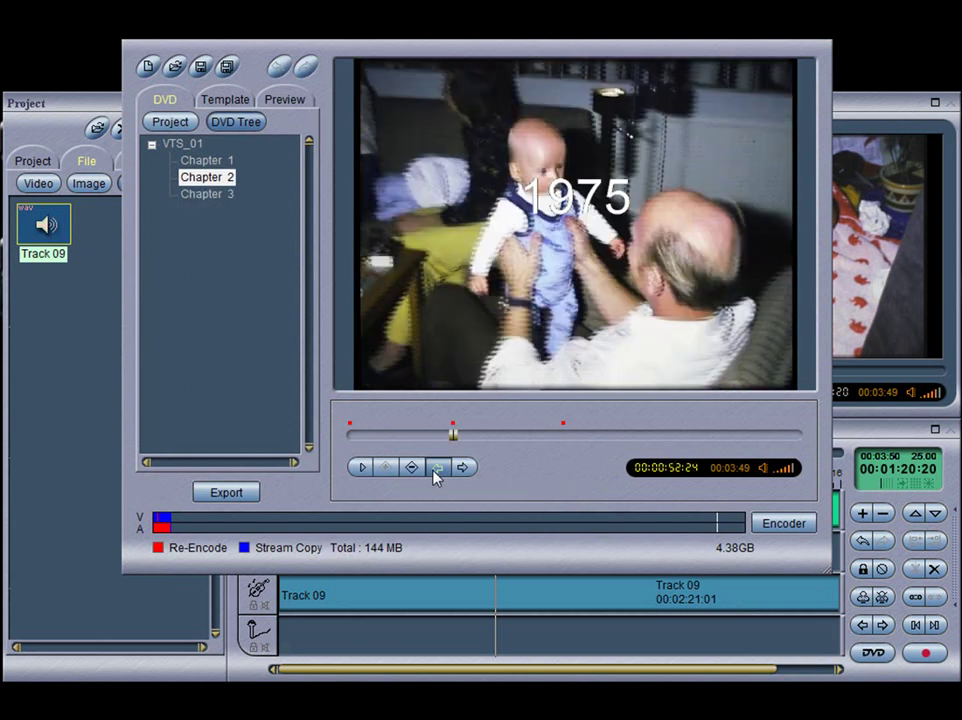
pyautogui.click(435, 469)
# - Add a chapter point at 00:00:39:06 and another about midway between the chapter points at 00:00:52:24 and 00:01:49:04
pyautogui.moveTo(350, 435)
pyautogui.mouseDown()
pyautogui.moveTo(459, 432)
pyautogui.moveTo(416, 433)
pyautogui.moveTo(427, 436)
pyautogui.mouseUp()
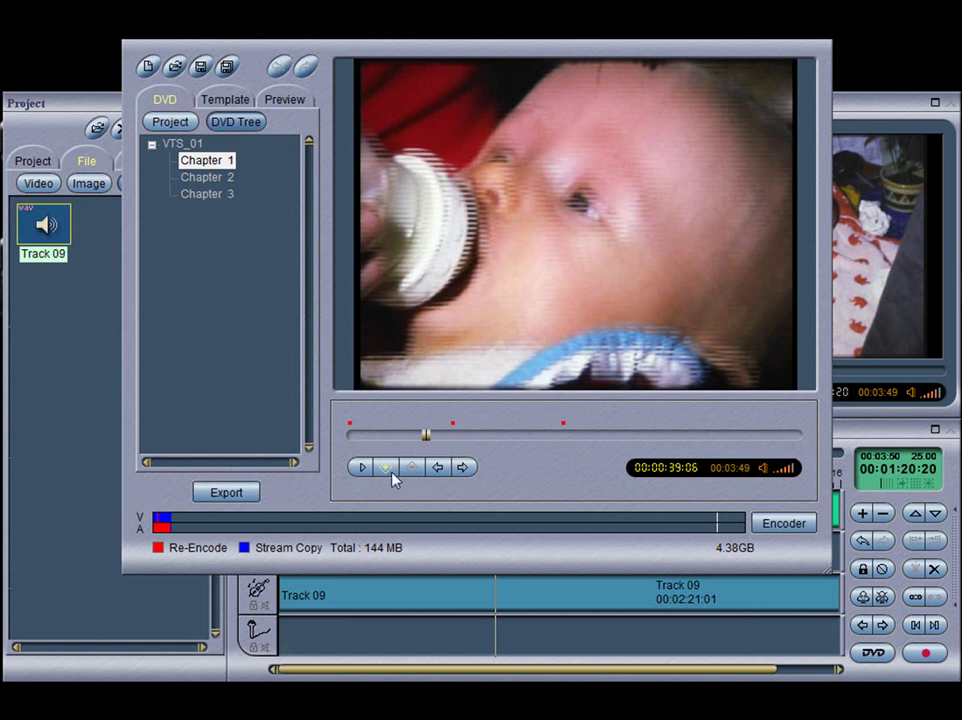
pyautogui.click(387, 468)
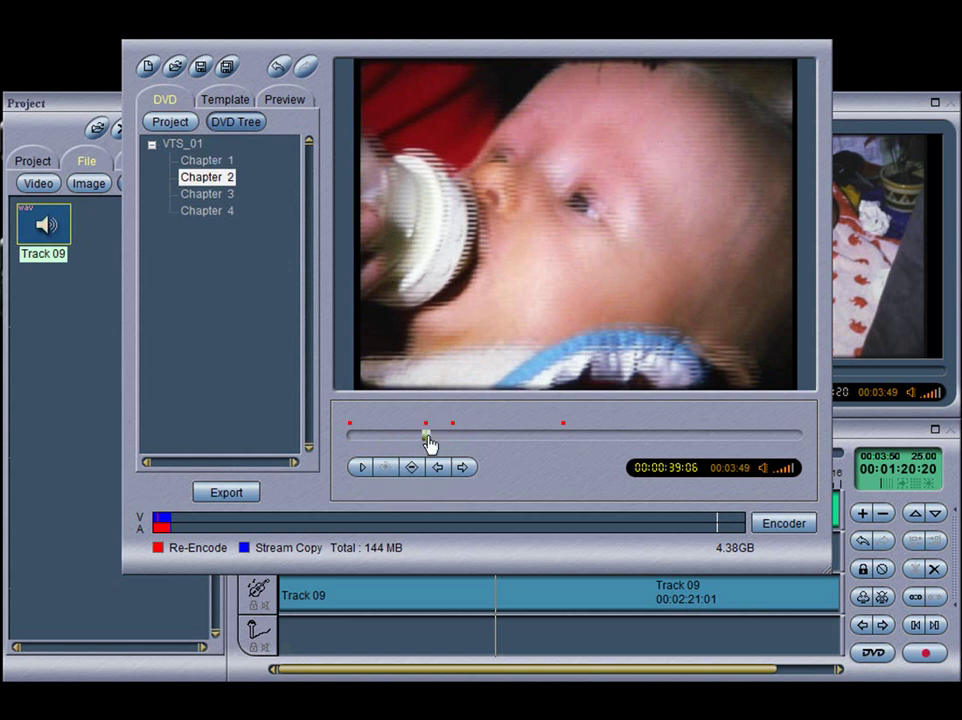
pyautogui.moveTo(427, 442)
pyautogui.mouseDown()
pyautogui.moveTo(507, 434)
pyautogui.moveTo(369, 447)
pyautogui.moveTo(369, 436)
pyautogui.mouseUp()
pyautogui.click(388, 470)
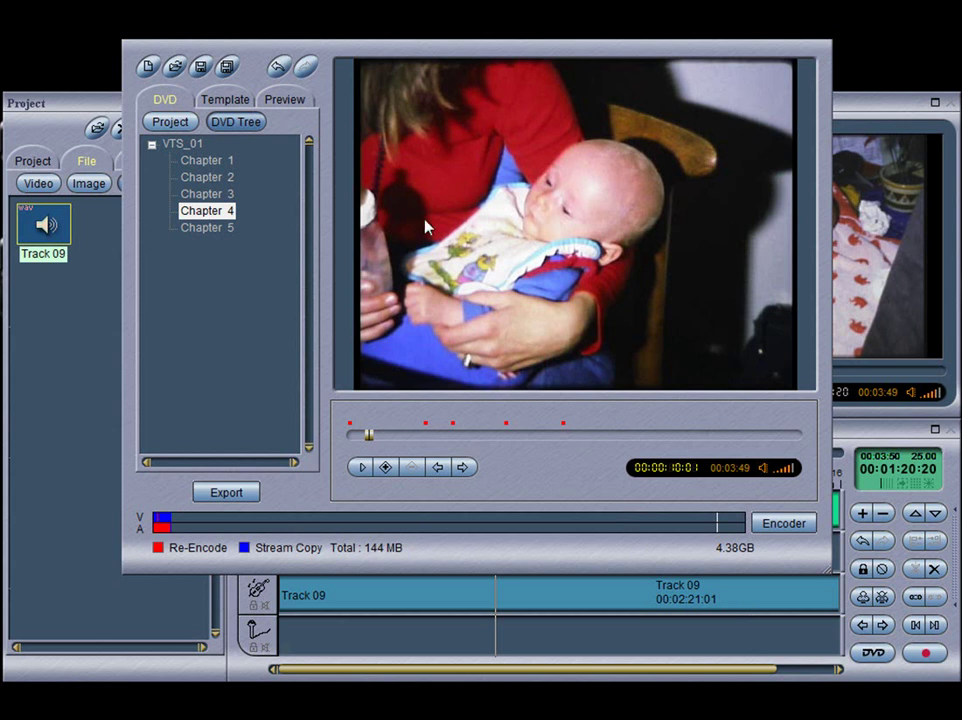
# - Apply the Text template to the DVD menu
pyautogui.click(229, 101)
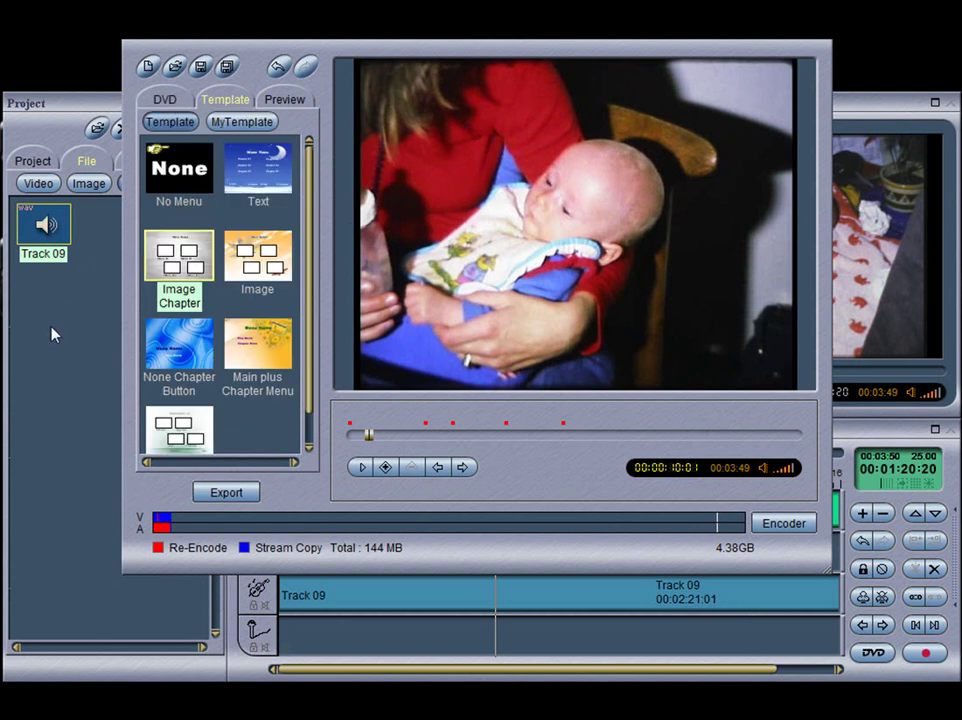
pyautogui.doubleClick(277, 181)
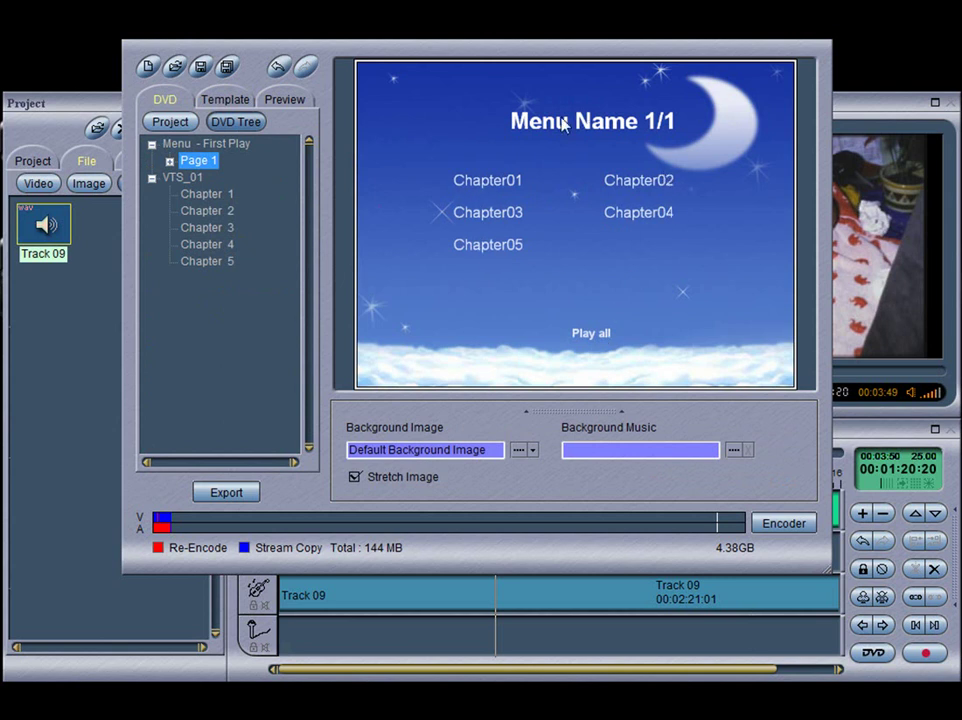
# - Try replacing the Text menu's title with gvdfdf, clear the entry, and select the background image setting
pyautogui.click(612, 130)
pyautogui.doubleClick(618, 125)
pyautogui.write('gvdfdf')
pyautogui.press('BackSpace')
pyautogui.press('BackSpace')
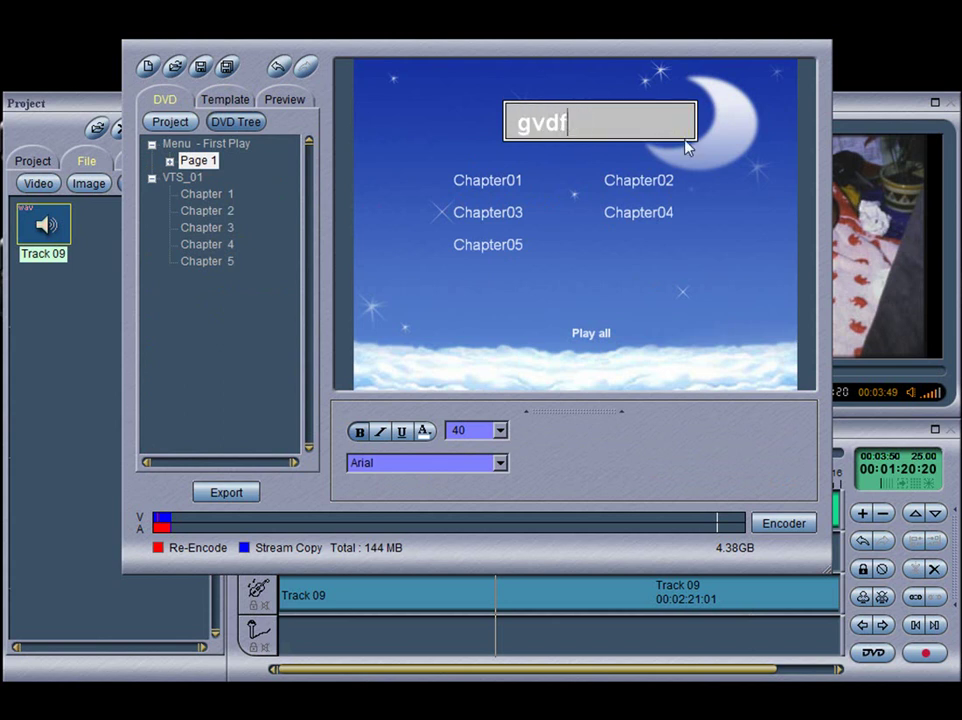
pyautogui.press('BackSpace')
pyautogui.press('BackSpace')
pyautogui.press('BackSpace')
pyautogui.press('BackSpace')
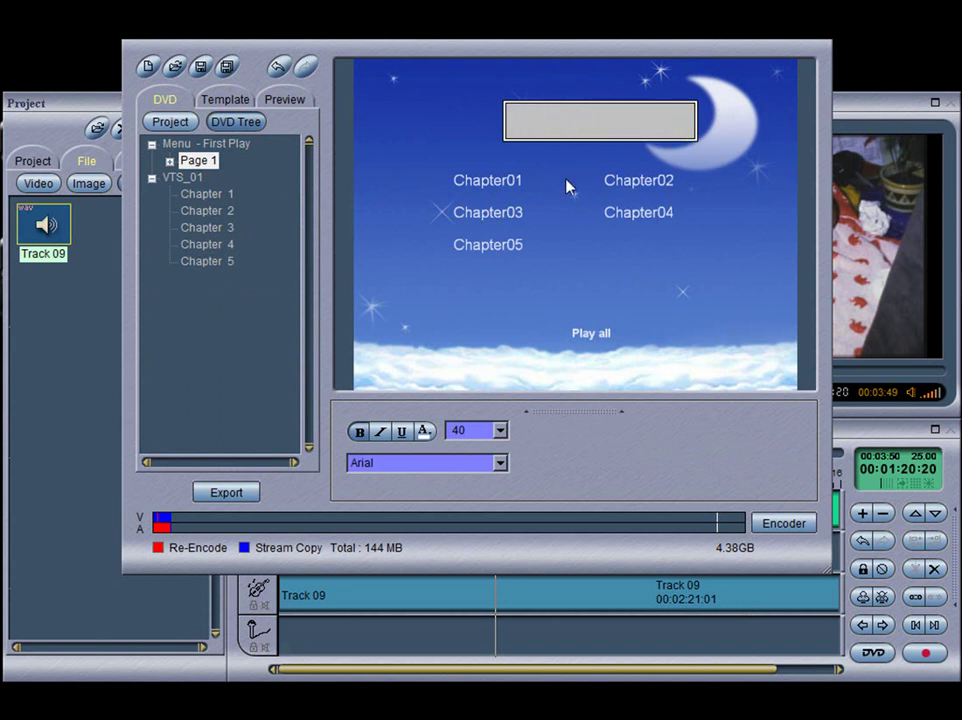
pyautogui.click(567, 187)
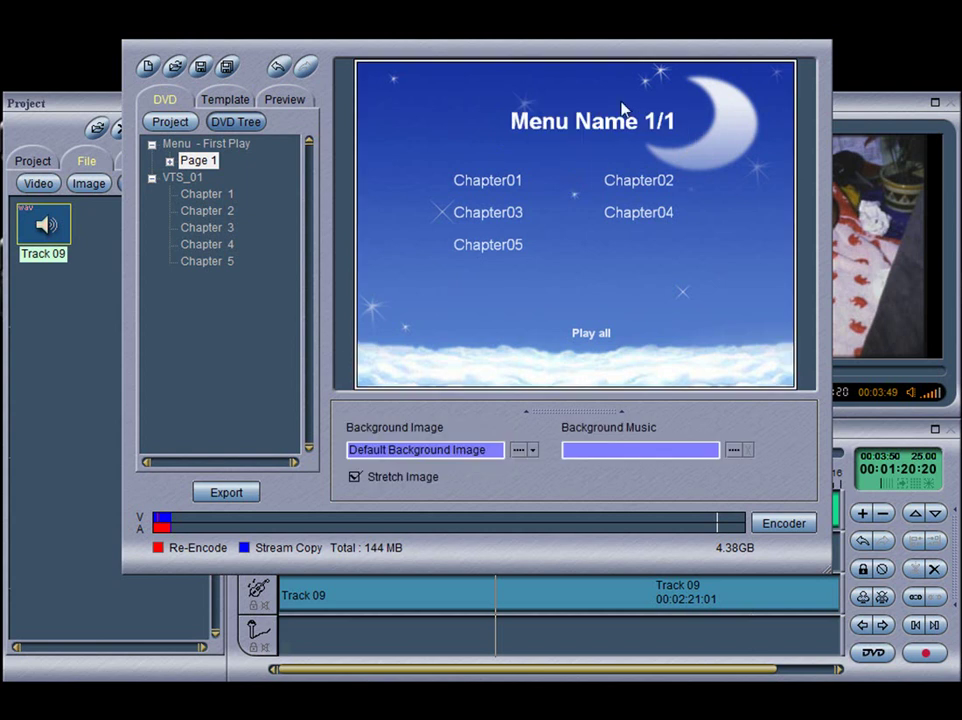
pyautogui.click(373, 451)
# - Switch the DVD menu to the Image Chapter template and move the menu title slightly up and to the left
pyautogui.click(225, 99)
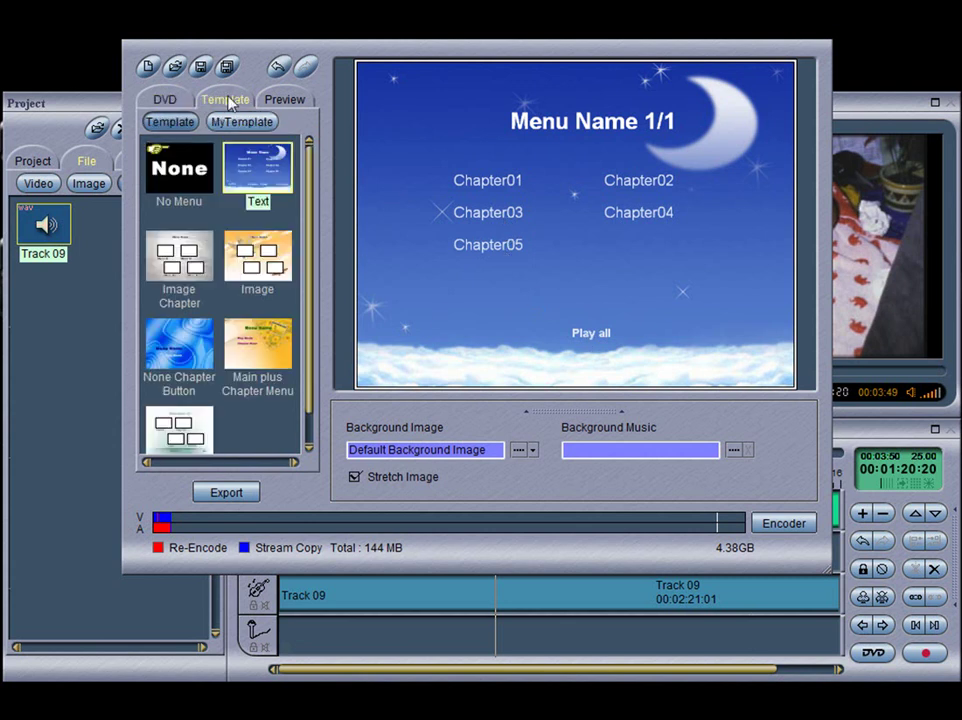
pyautogui.doubleClick(168, 245)
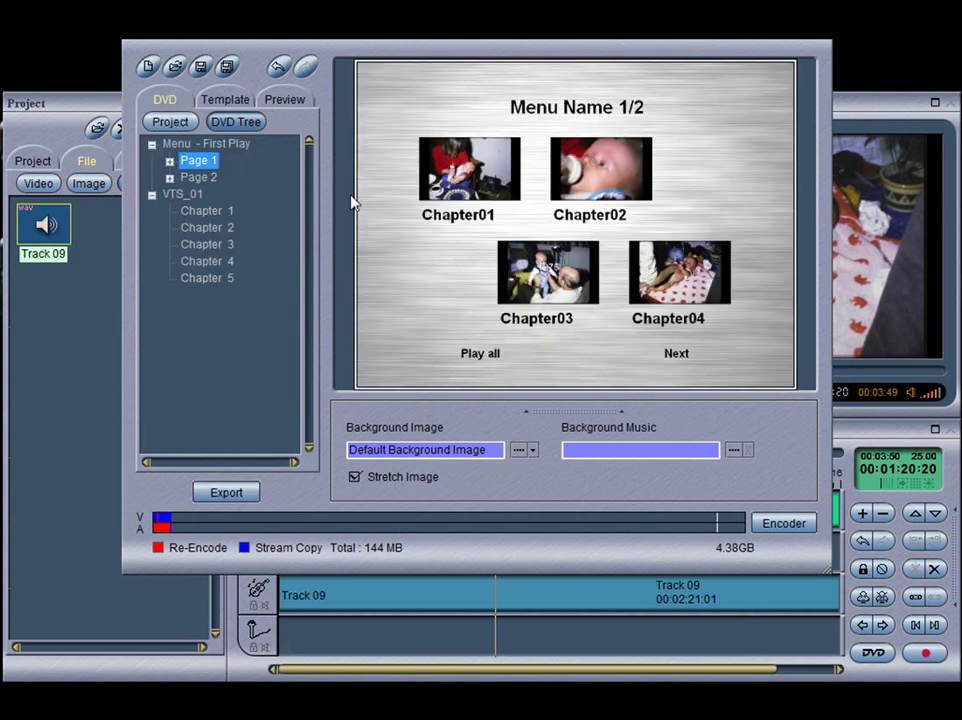
pyautogui.click(588, 110)
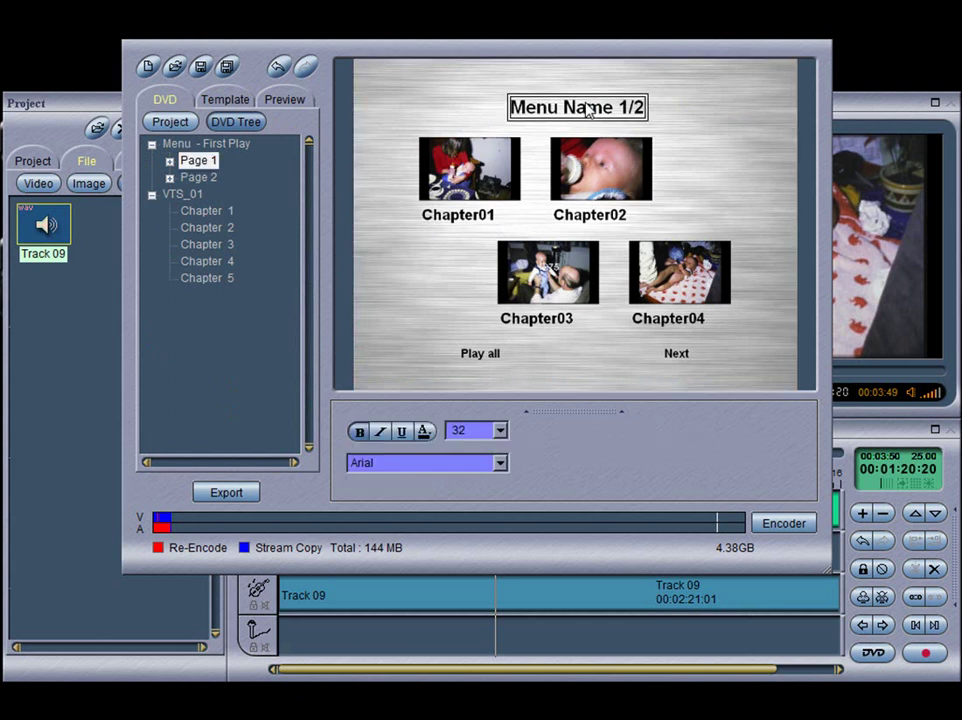
pyautogui.click(457, 215)
pyautogui.click(615, 216)
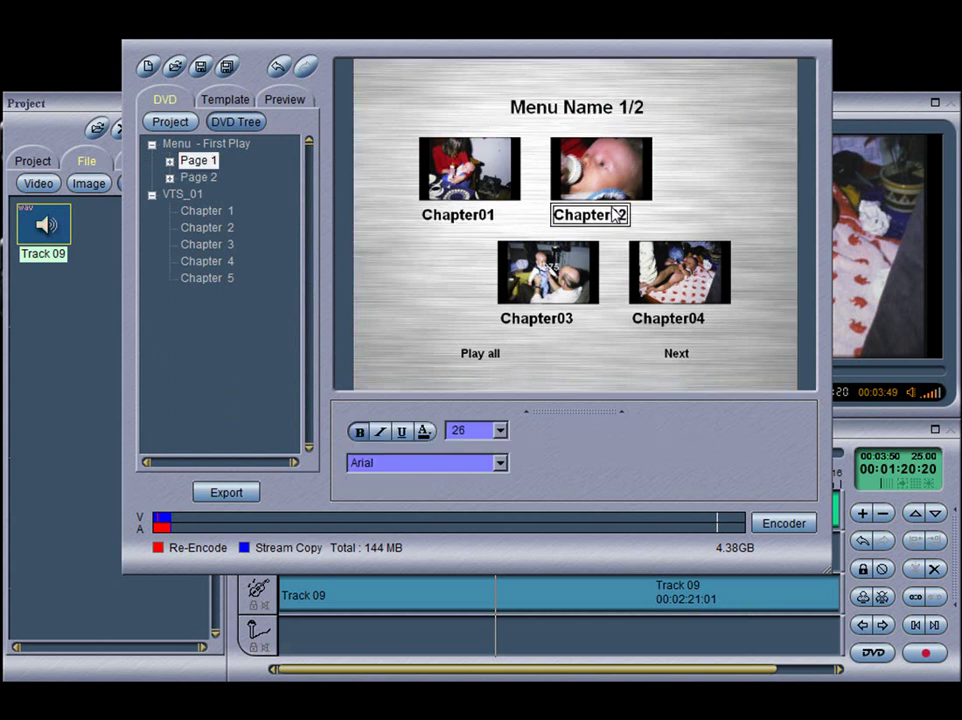
pyautogui.click(545, 318)
pyautogui.click(655, 320)
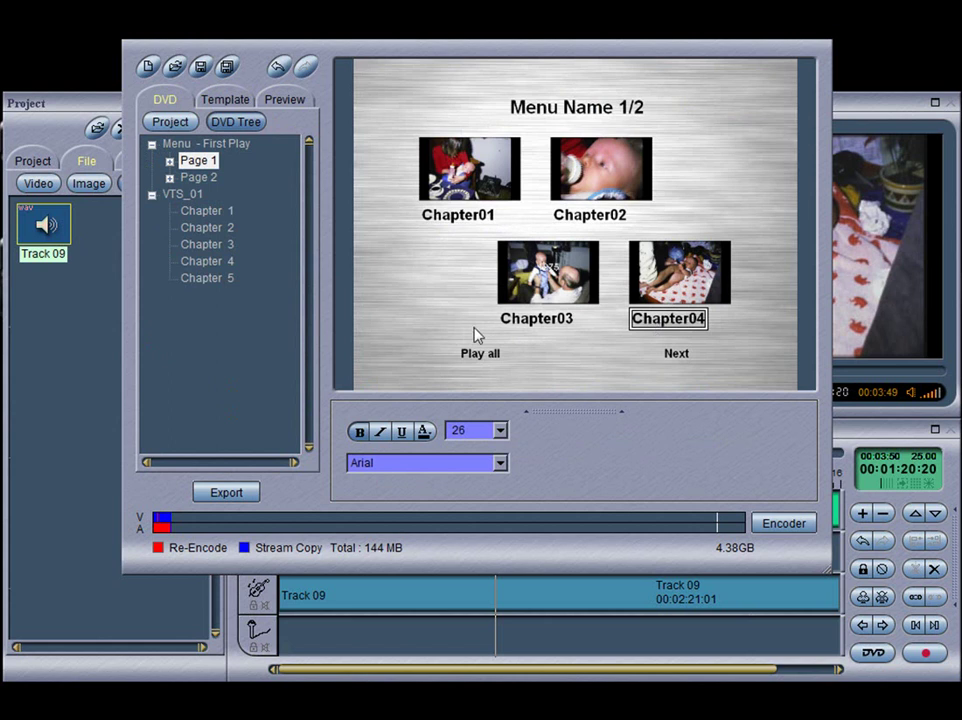
pyautogui.moveTo(535, 108)
pyautogui.mouseDown()
pyautogui.moveTo(481, 98)
pyautogui.moveTo(540, 105)
pyautogui.mouseUp()
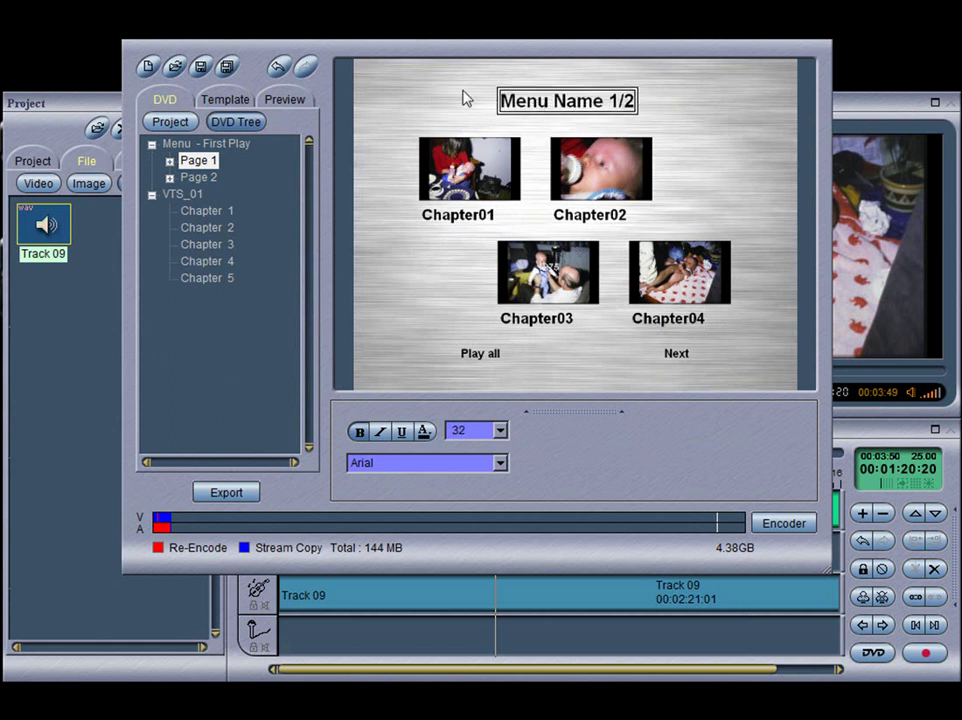
# - Preview the DVD menu and play the video from Chapter02
pyautogui.click(290, 102)
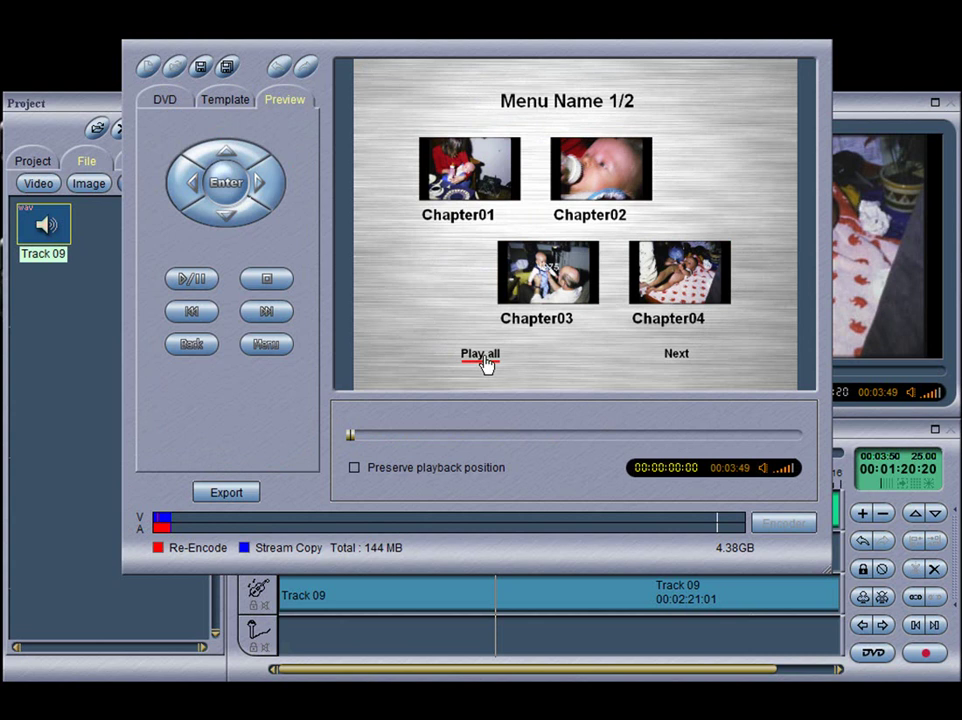
pyautogui.click(593, 172)
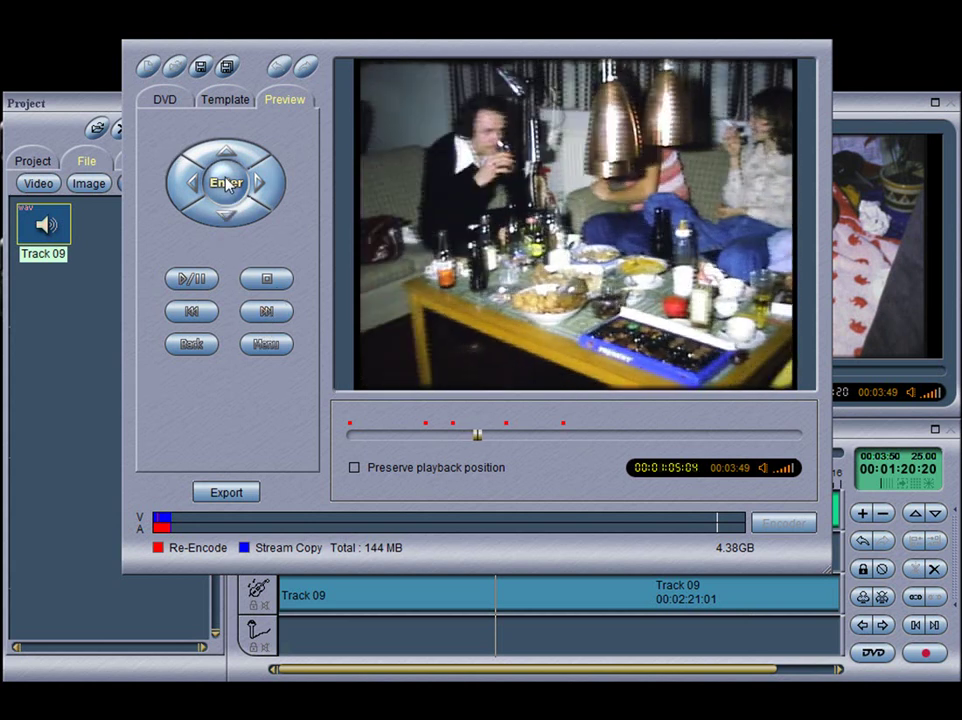
# - Stop the chapter playback, recheck the DVD menu in the preview, and return to the menu template editor
pyautogui.click(277, 281)
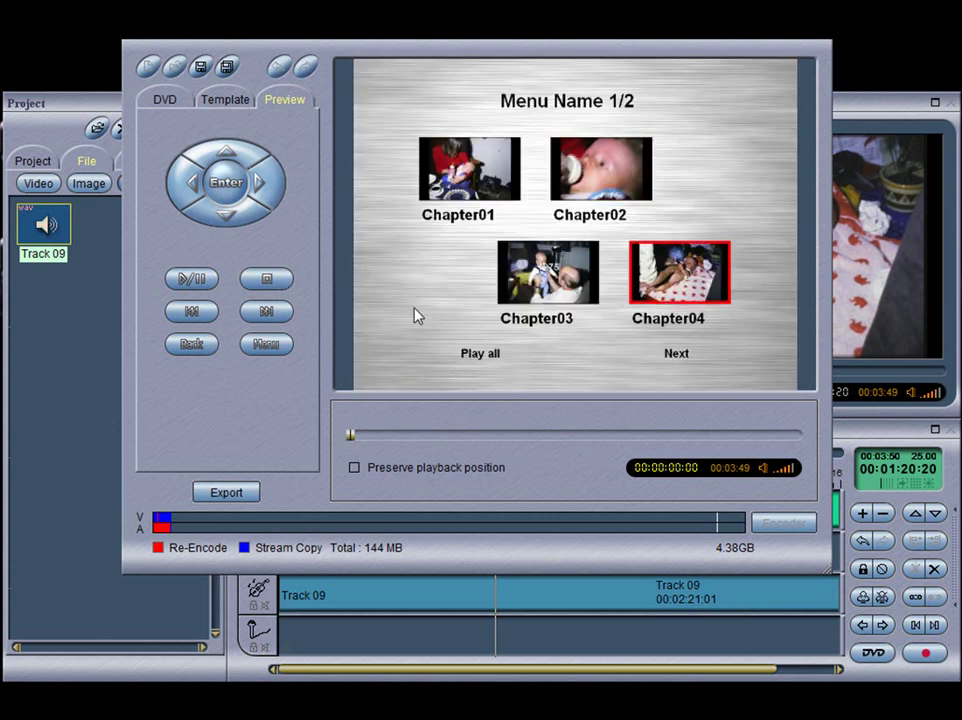
pyautogui.click(227, 101)
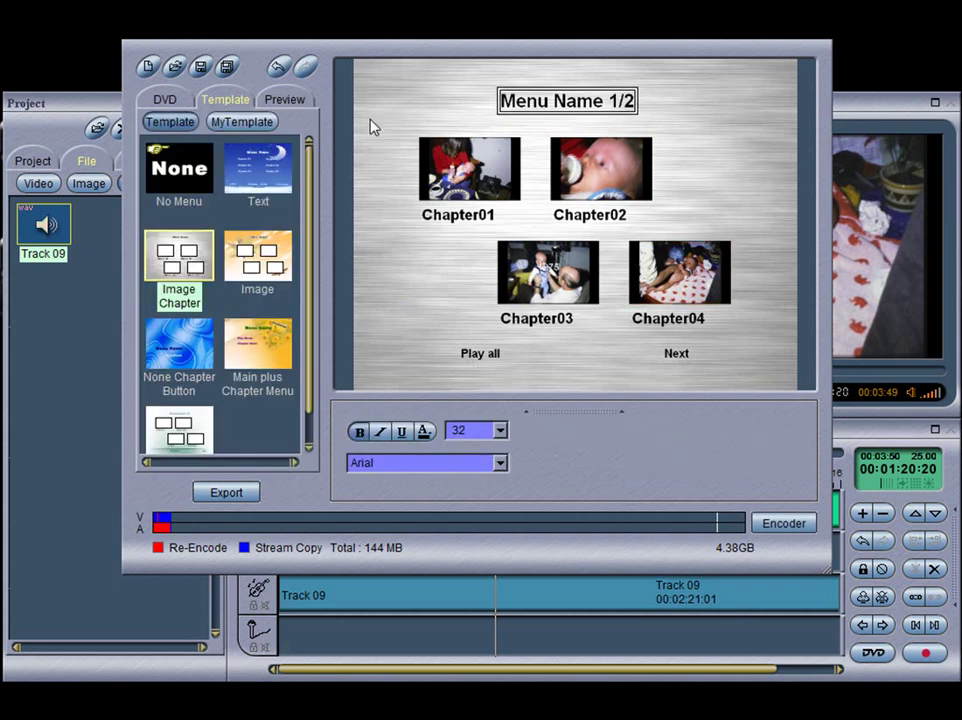
pyautogui.click(296, 102)
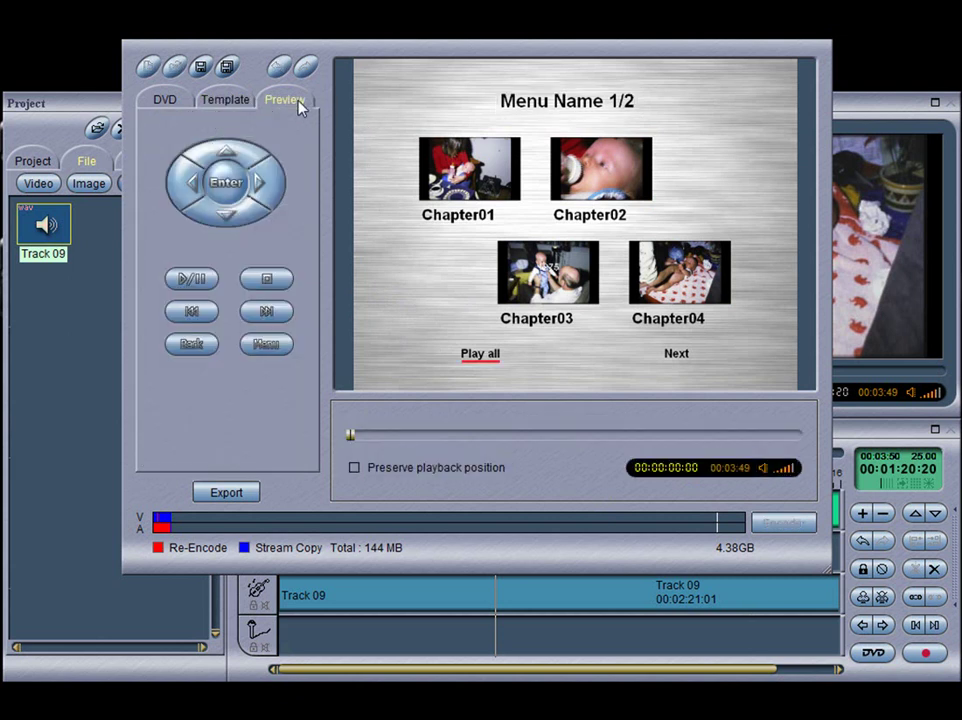
pyautogui.click(239, 102)
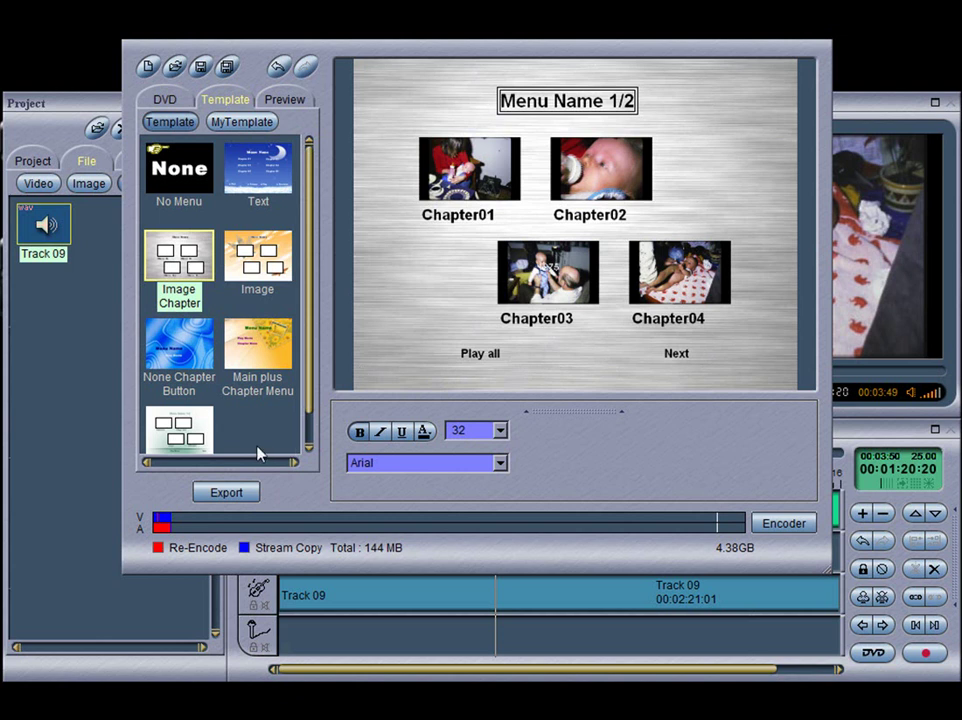
# - Export the DVD to the Desktop folder, overwriting the existing VIDEO_TS folder
pyautogui.moveTo(478, 40); pyautogui.dragTo(457, 93)
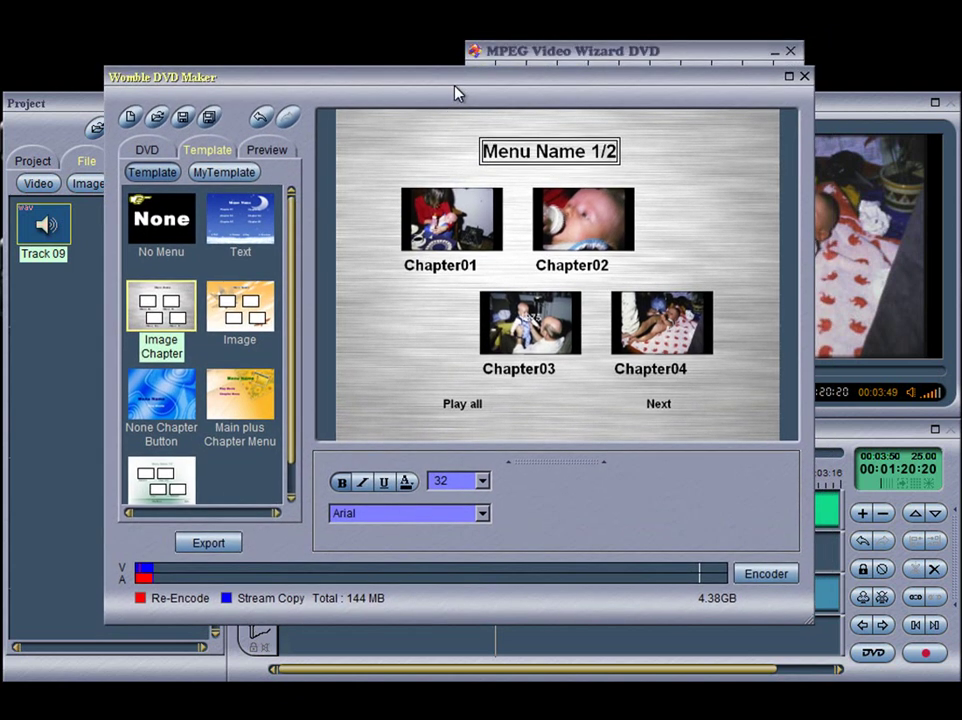
pyautogui.click(224, 546)
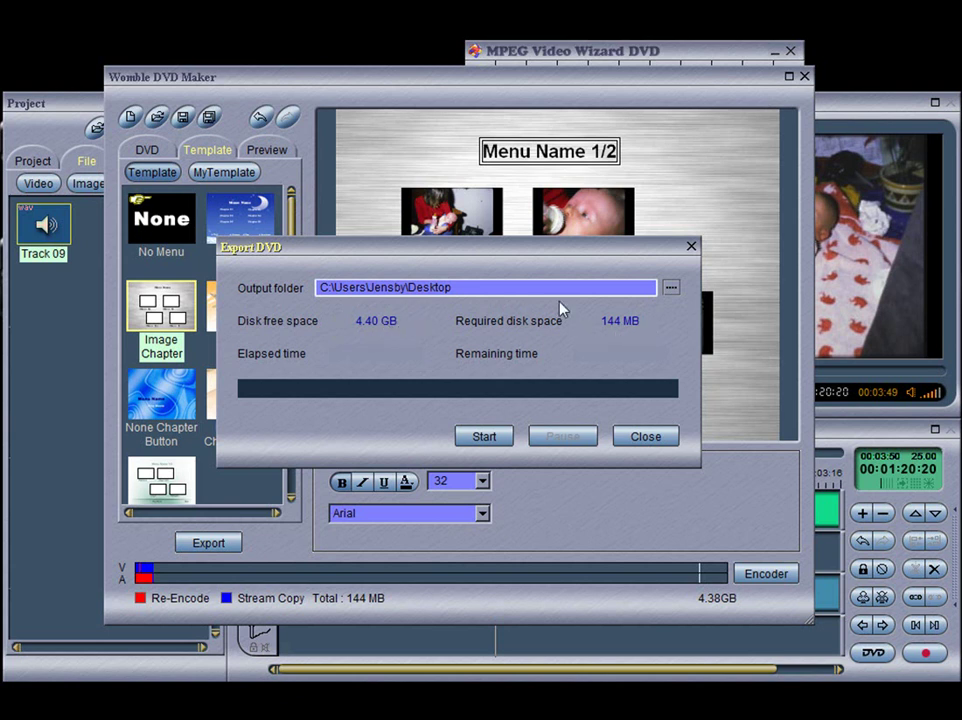
pyautogui.click(670, 289)
pyautogui.click(490, 436)
pyautogui.click(490, 437)
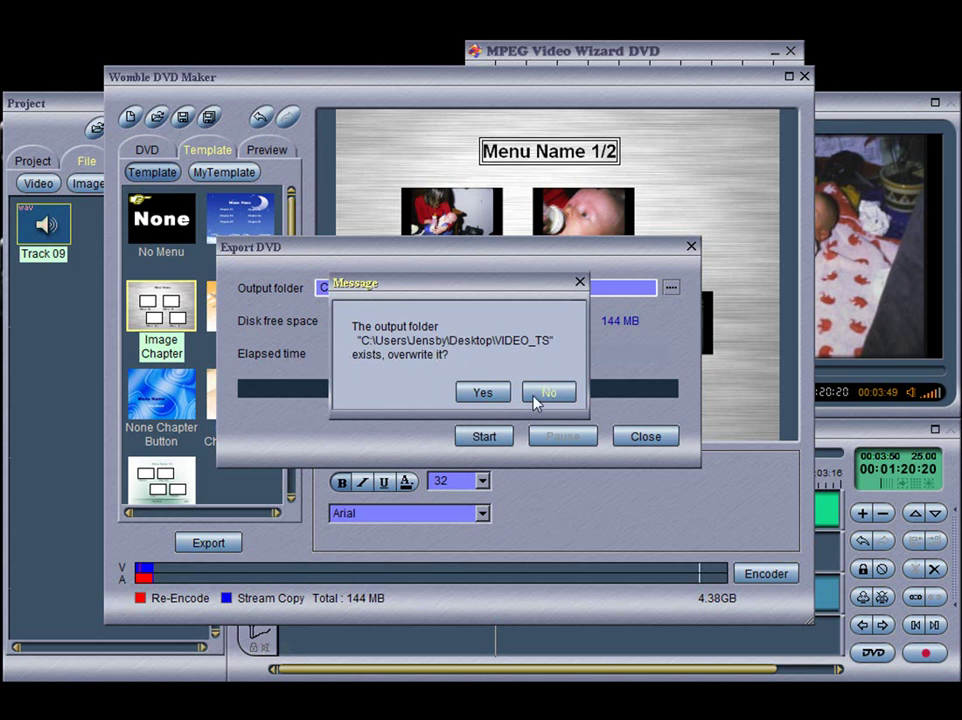
pyautogui.click(491, 395)
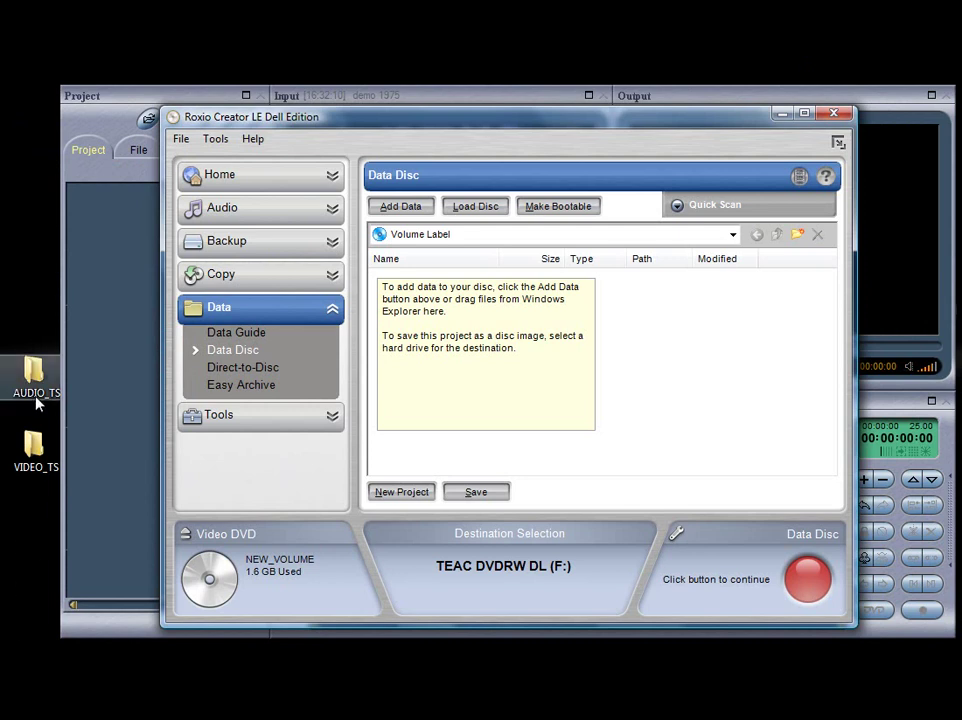
# - In Roxio Creator, add the AUDIO_TS and VIDEO_TS folders from the desktop to the data disc project
pyautogui.click(28, 457)
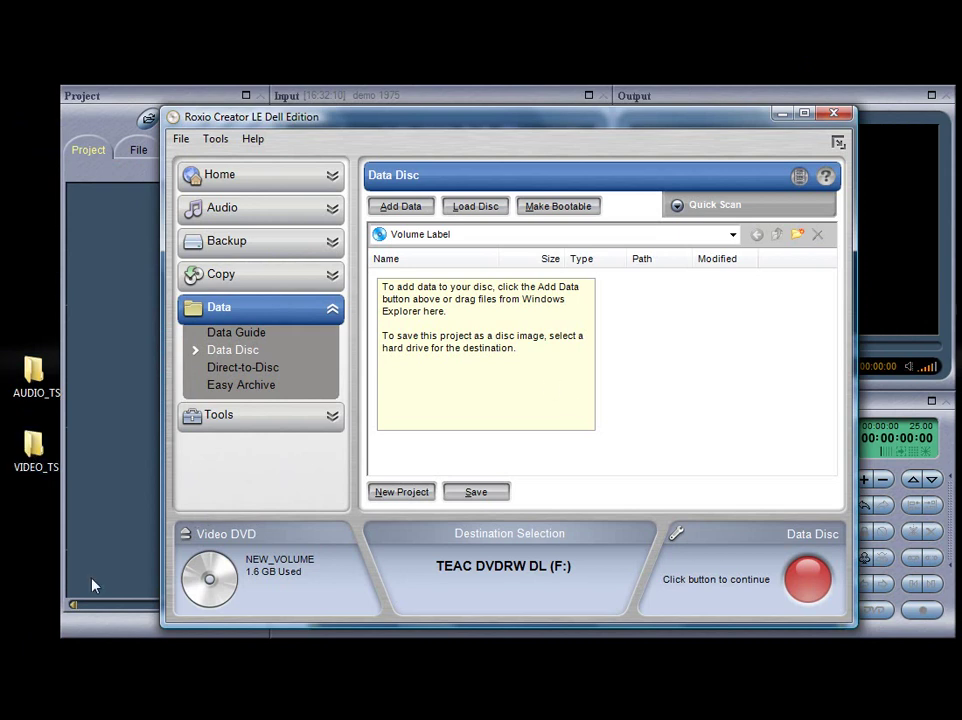
pyautogui.moveTo(30, 524); pyautogui.dragTo(484, 349)
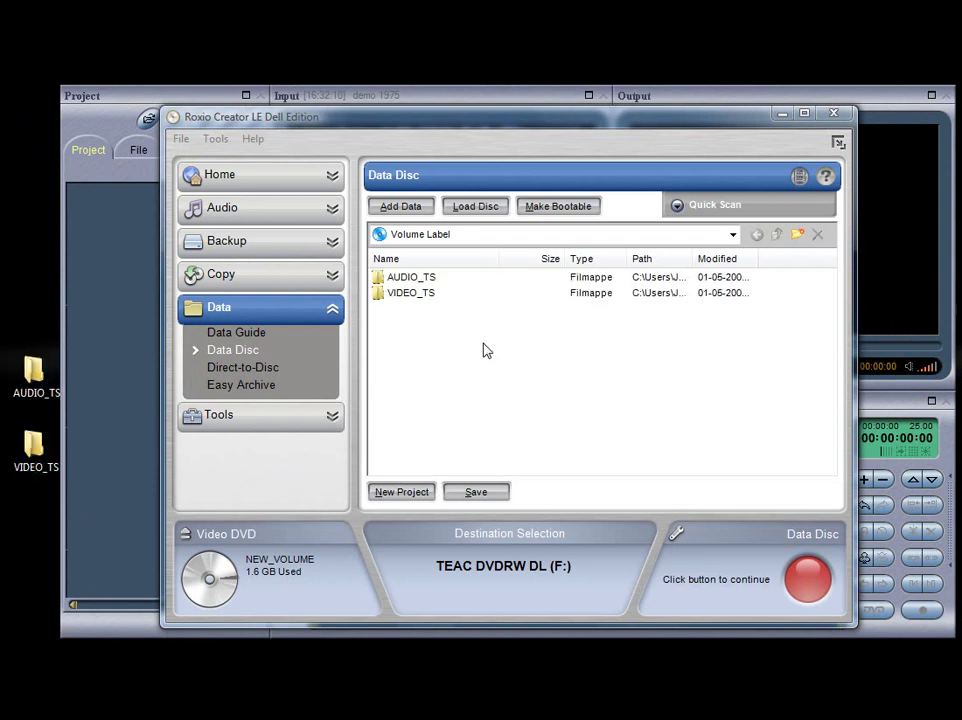